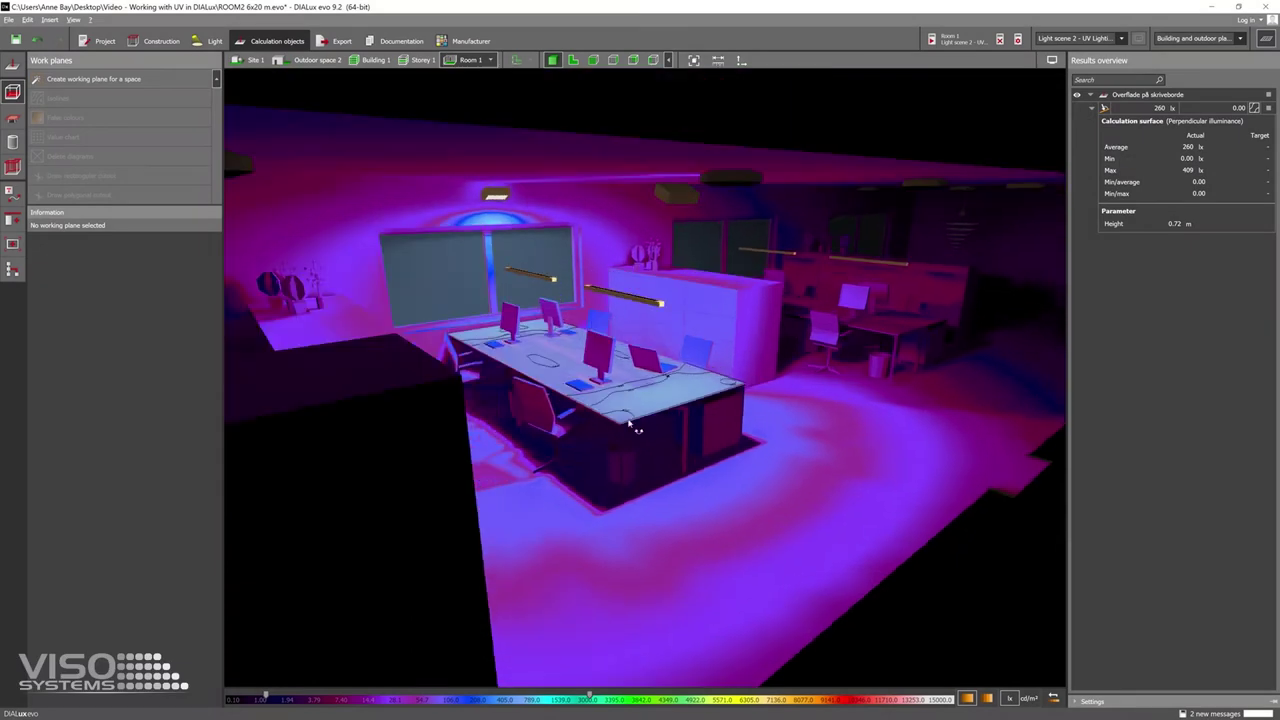
Orbit the 3D view to face the desk group and look down on its table top.
mouse_move(630, 425)
left_mouse_down()
mouse_move(533, 422)
mouse_move(512, 400)
mouse_move(534, 368)
left_mouse_up()
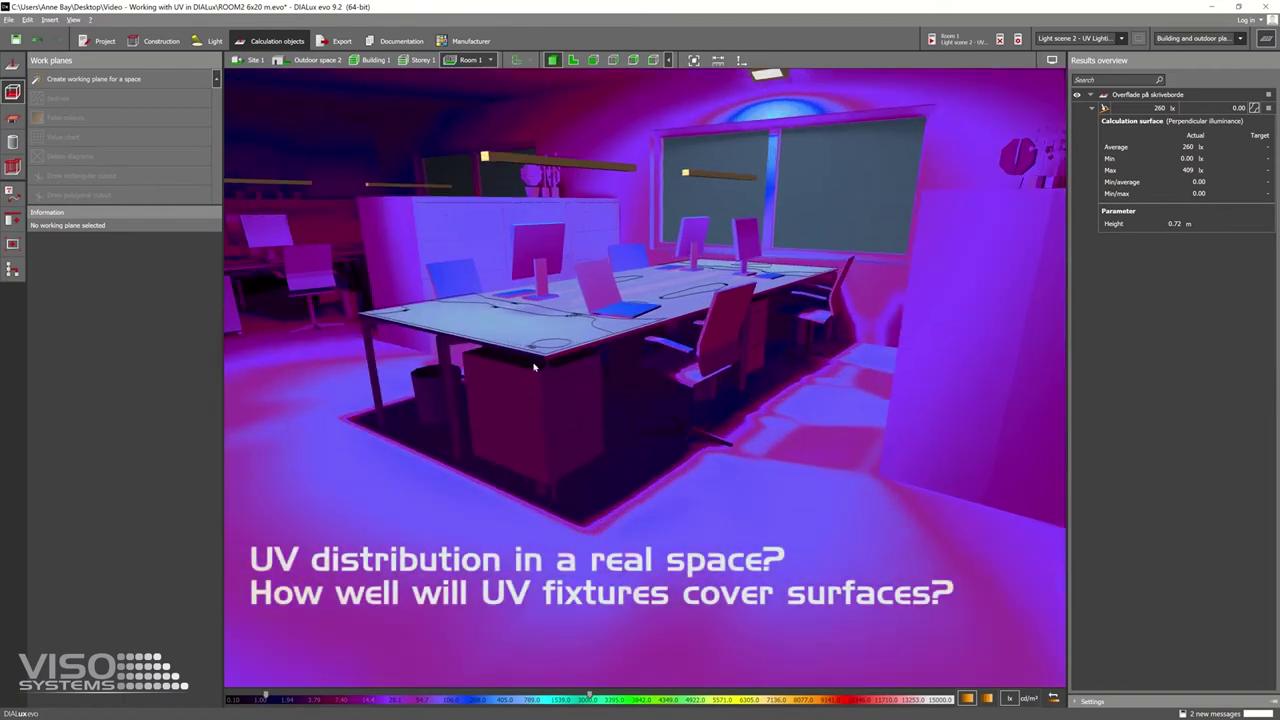
mouse_move(567, 308)
left_mouse_down()
mouse_move(588, 386)
mouse_move(536, 279)
left_mouse_up()
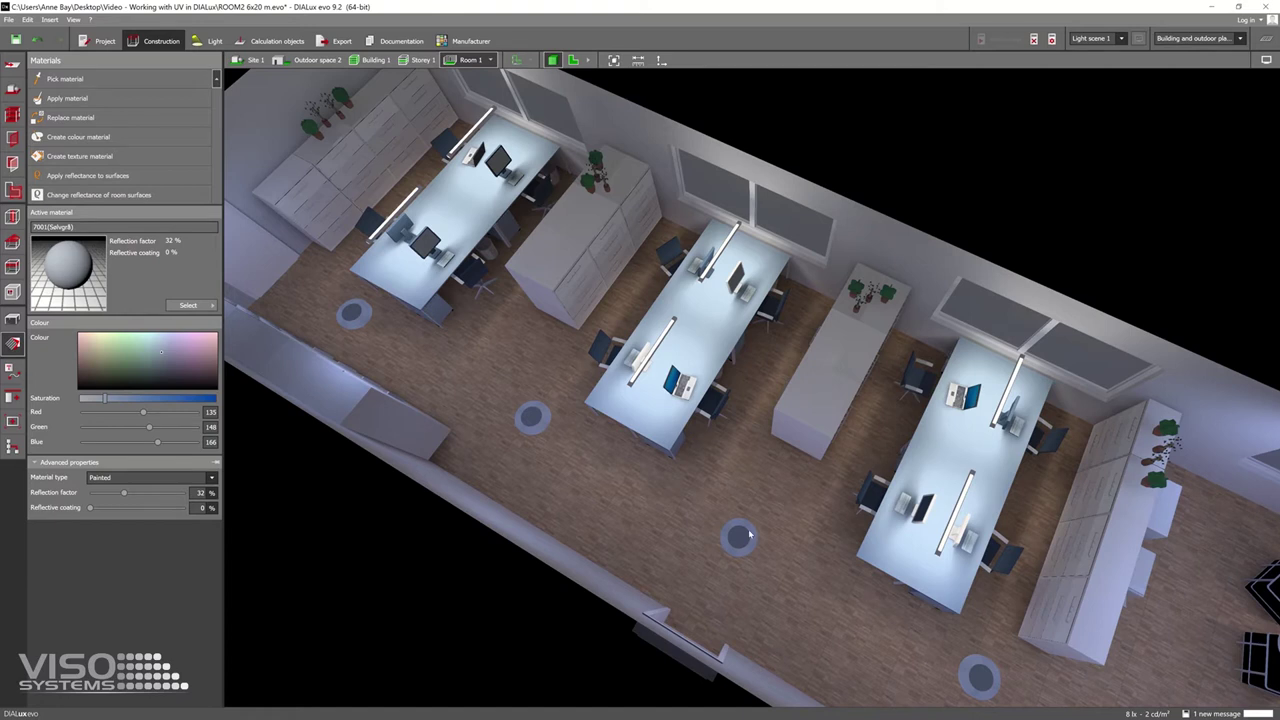
left_click_drag(755, 532, 703, 340)
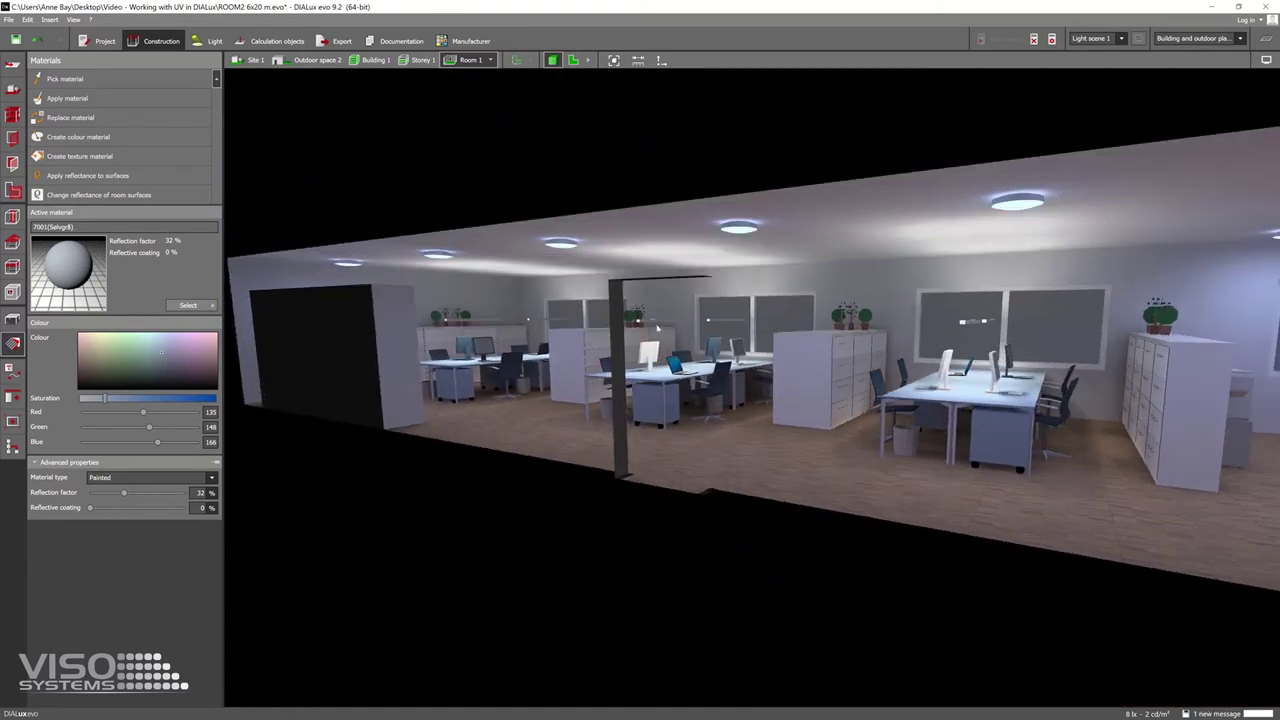
scroll(750, 342, "up", 3)
scroll(720, 343, "up", 3)
scroll(690, 344, "up", 3)
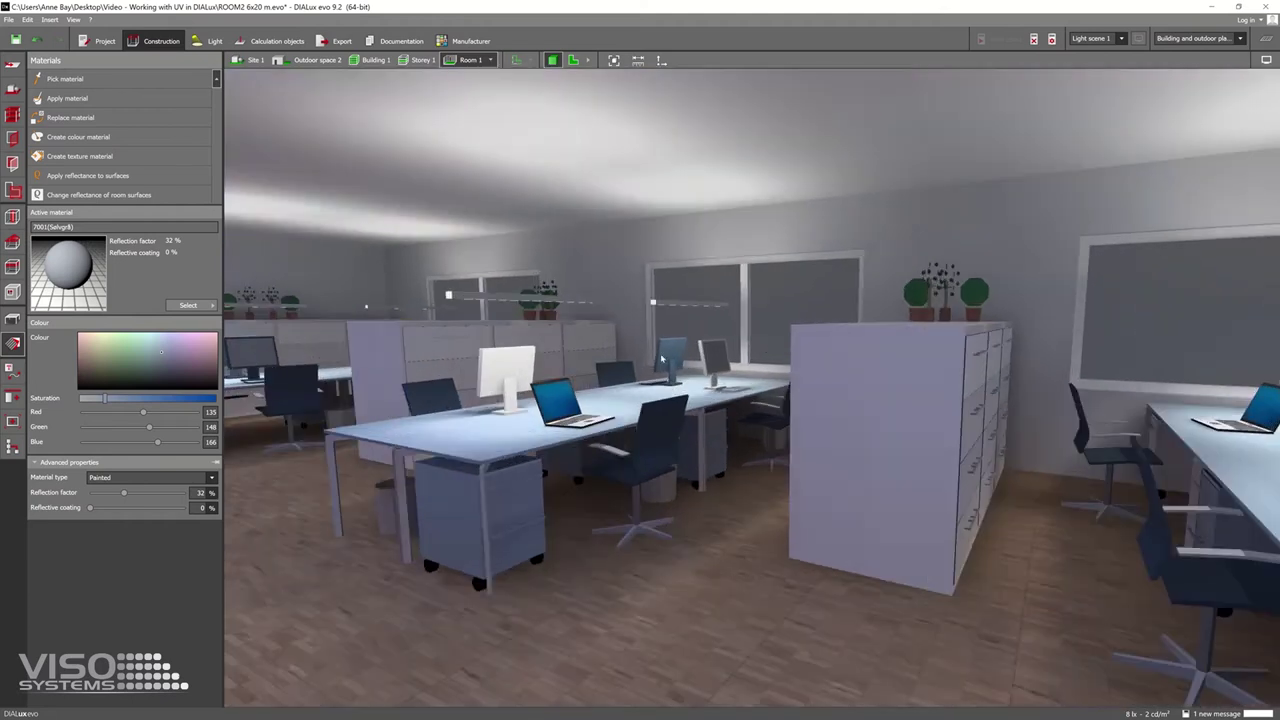
scroll(660, 345, "up", 2)
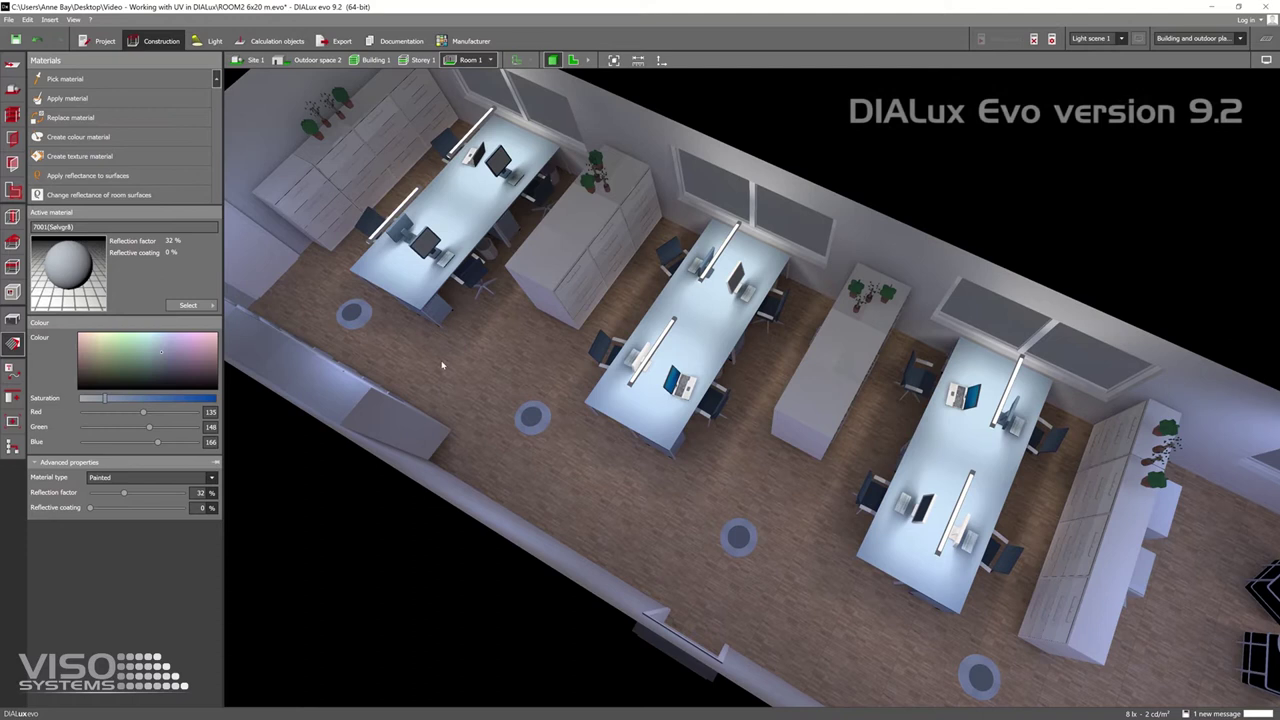
mouse_move(746, 526)
left_mouse_down()
mouse_move(744, 446)
mouse_move(700, 380)
left_mouse_up()
scroll(763, 342, "up", 2)
scroll(763, 342, "up", 3)
scroll(763, 342, "up", 2)
scroll(655, 343, "up", 1)
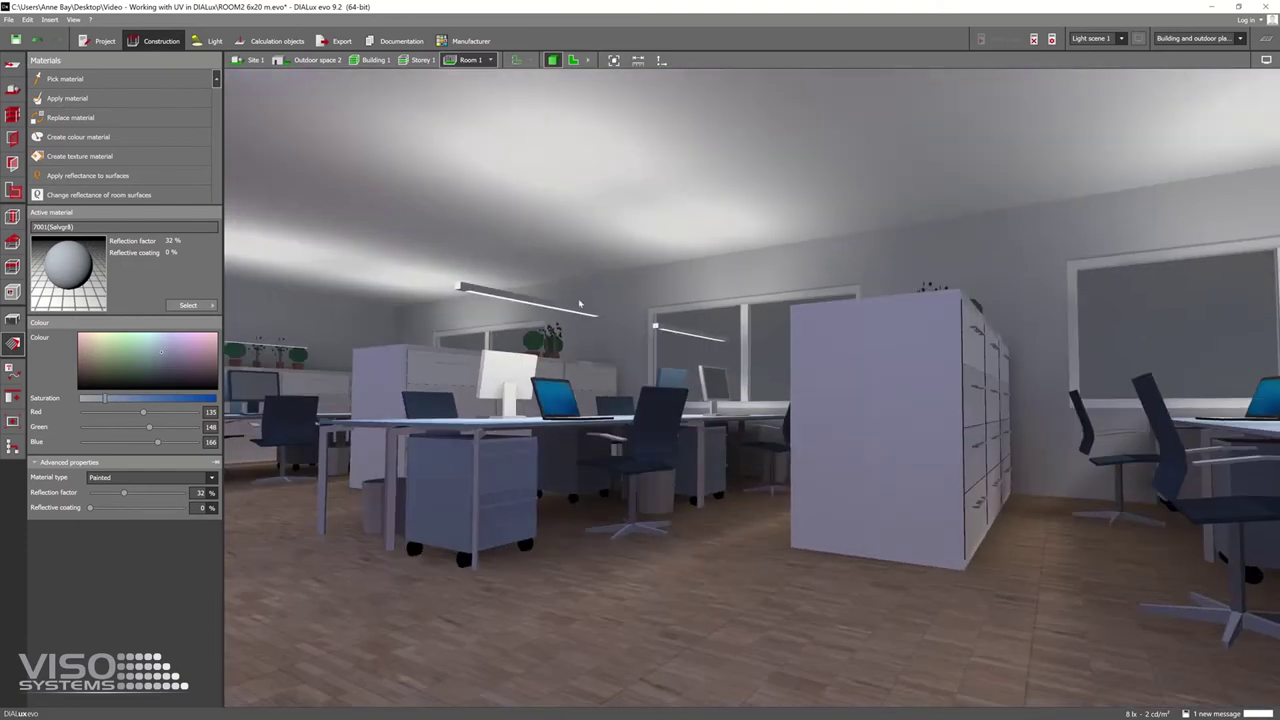
left_click_drag(545, 350, 570, 380)
left_click(1266, 61)
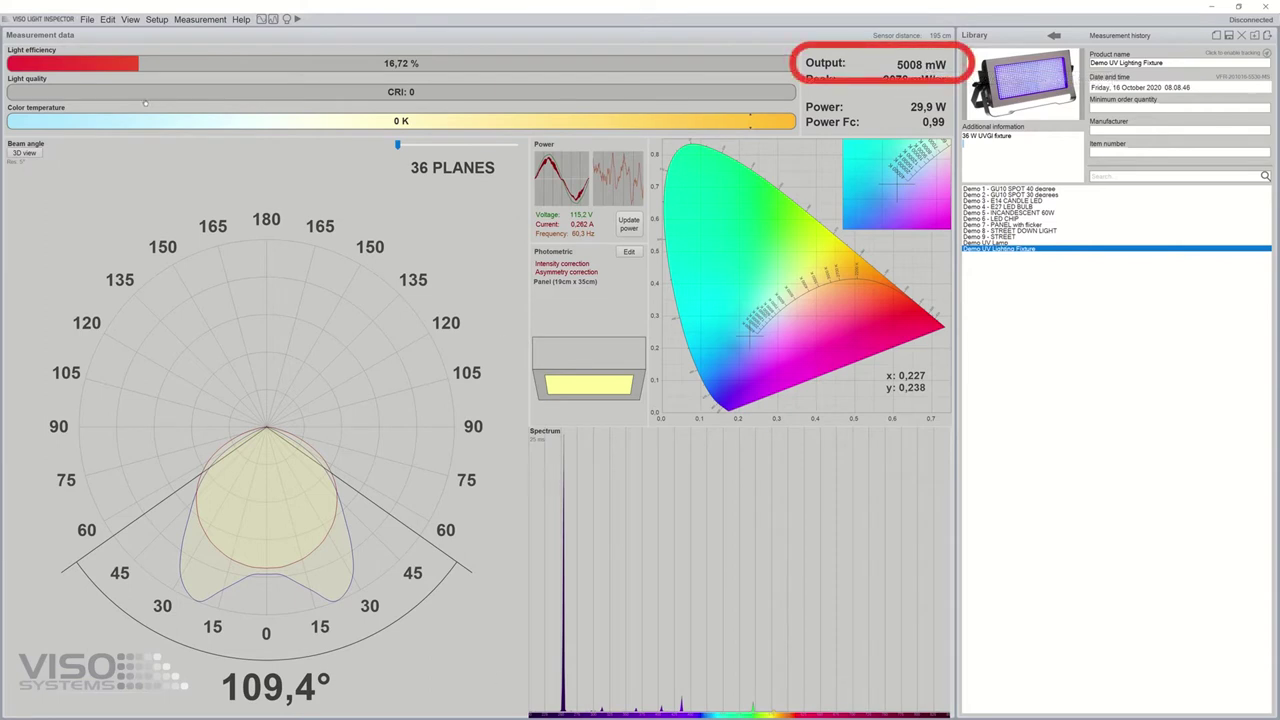
Enable Show spectrum peaks from the View menu to label the 254 nm and 436 nm peaks.
left_click(129, 20)
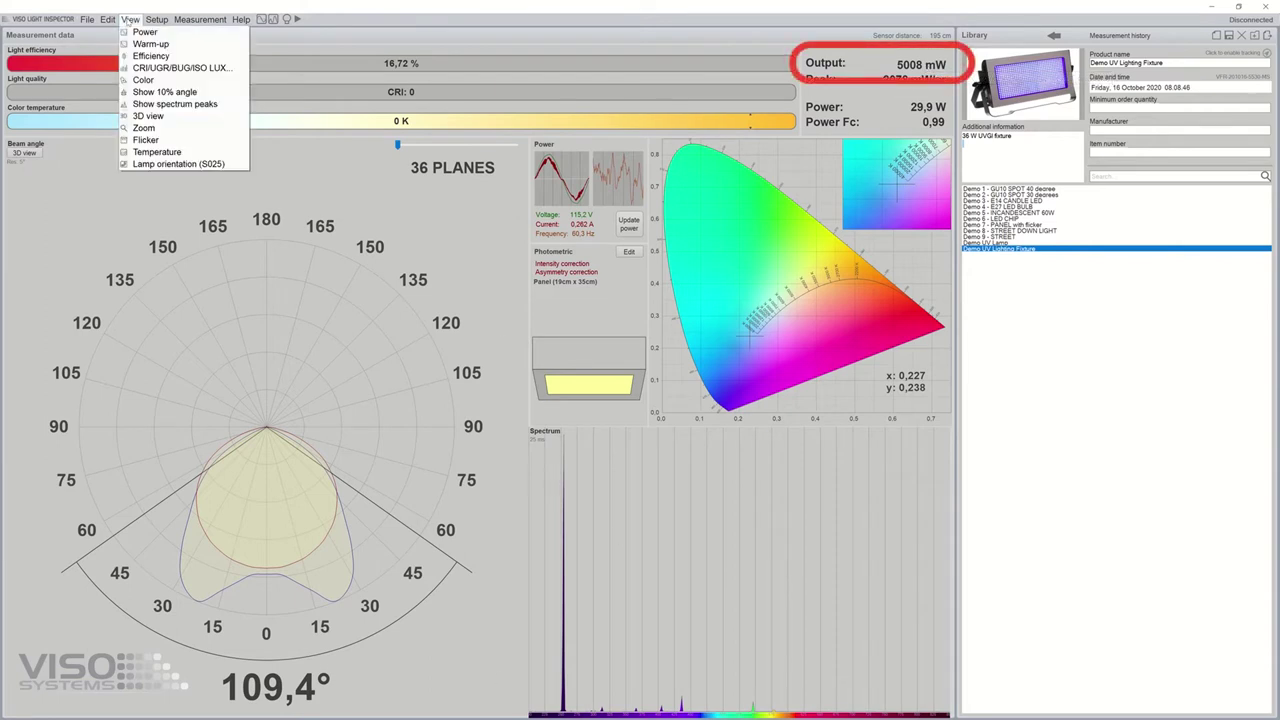
left_click(163, 105)
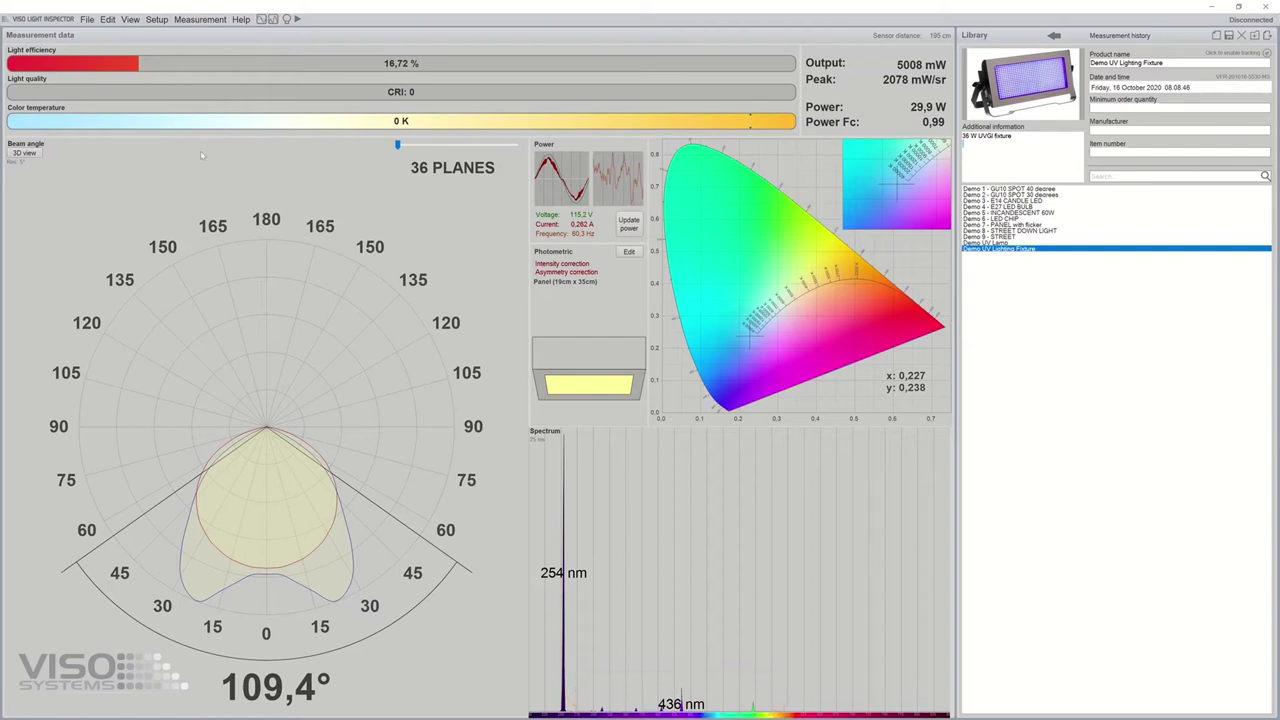
Restrict the photometric measurement to a custom 244–266 nm spectral region.
left_click(119, 22)
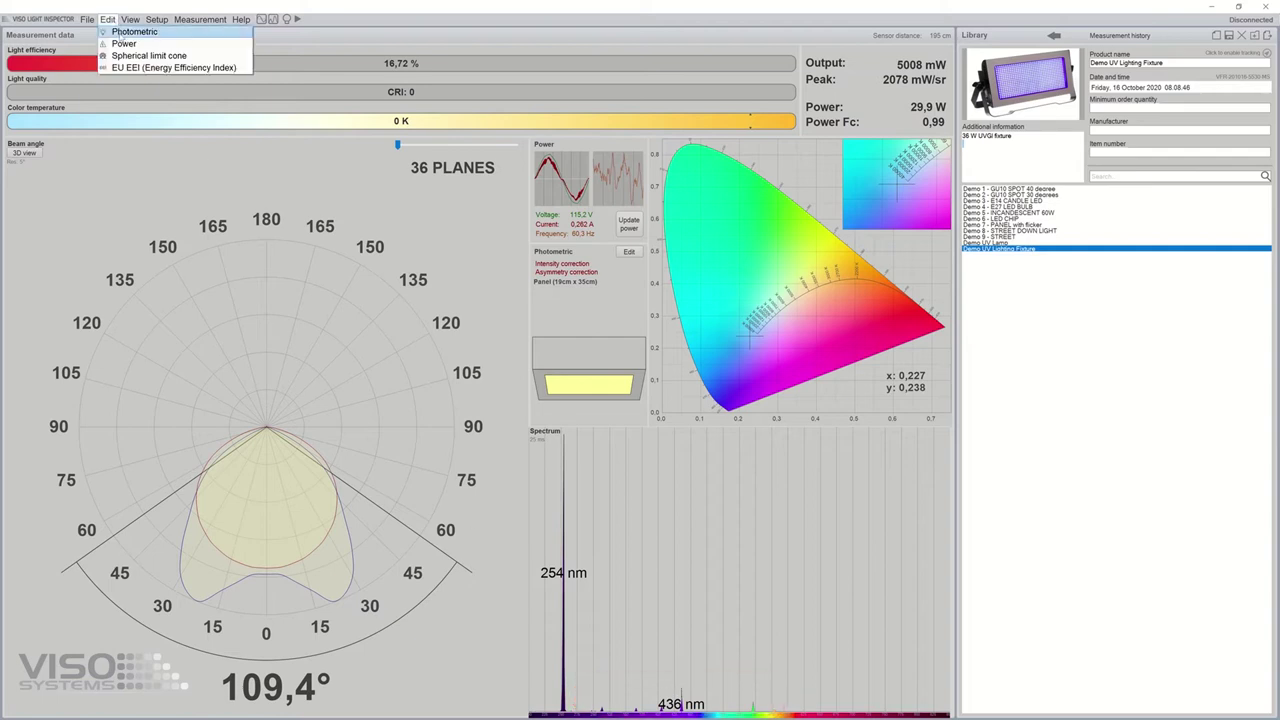
left_click(120, 37)
left_click(228, 95)
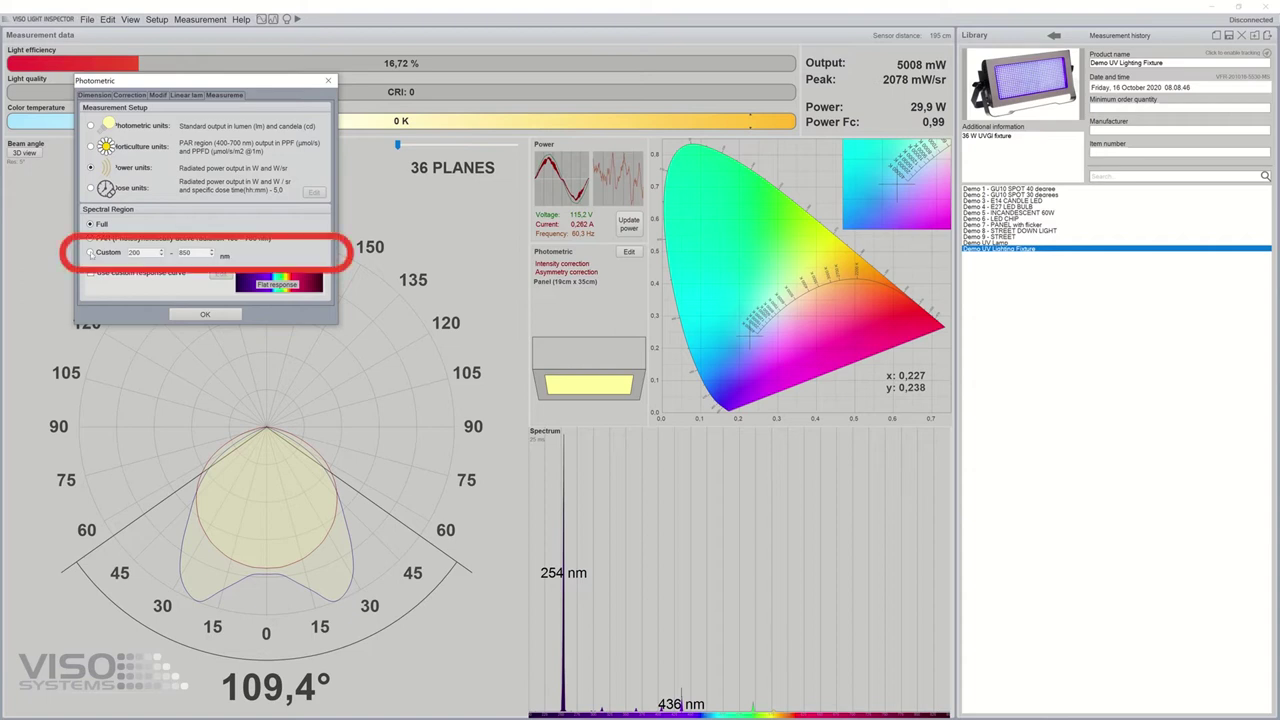
left_click(90, 252)
double_click(147, 251)
type("244266")
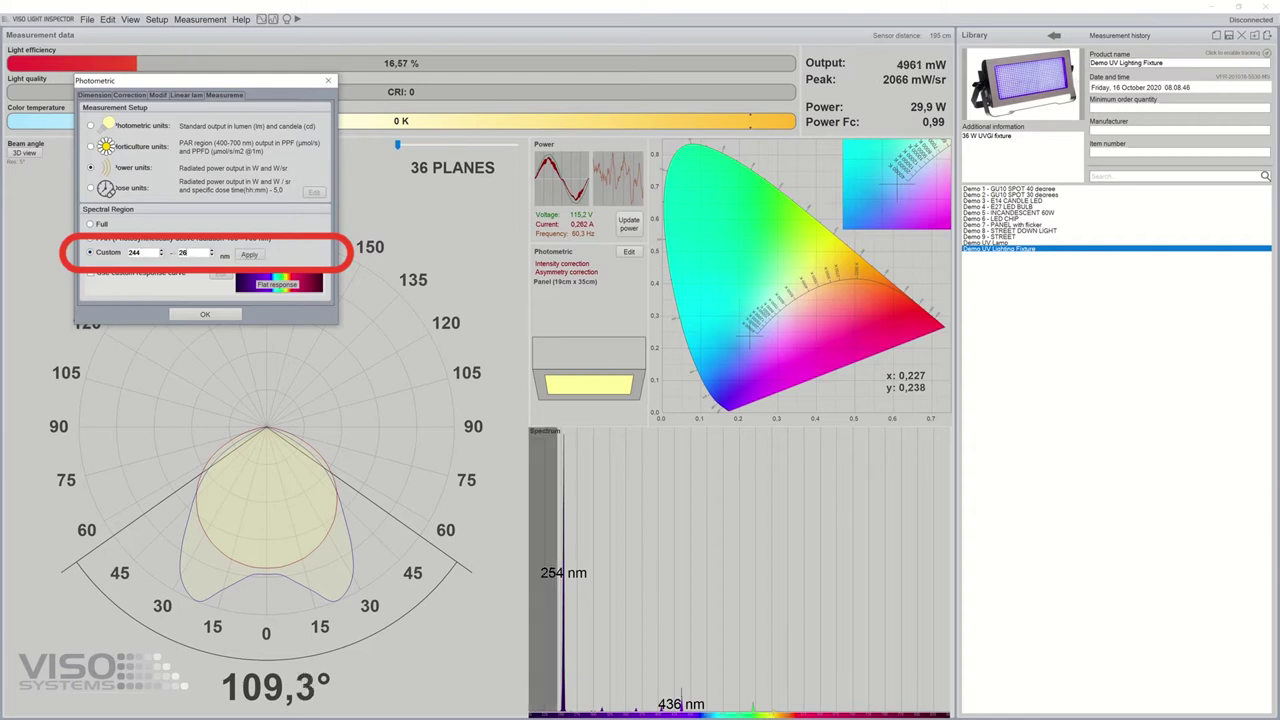
left_click(249, 255)
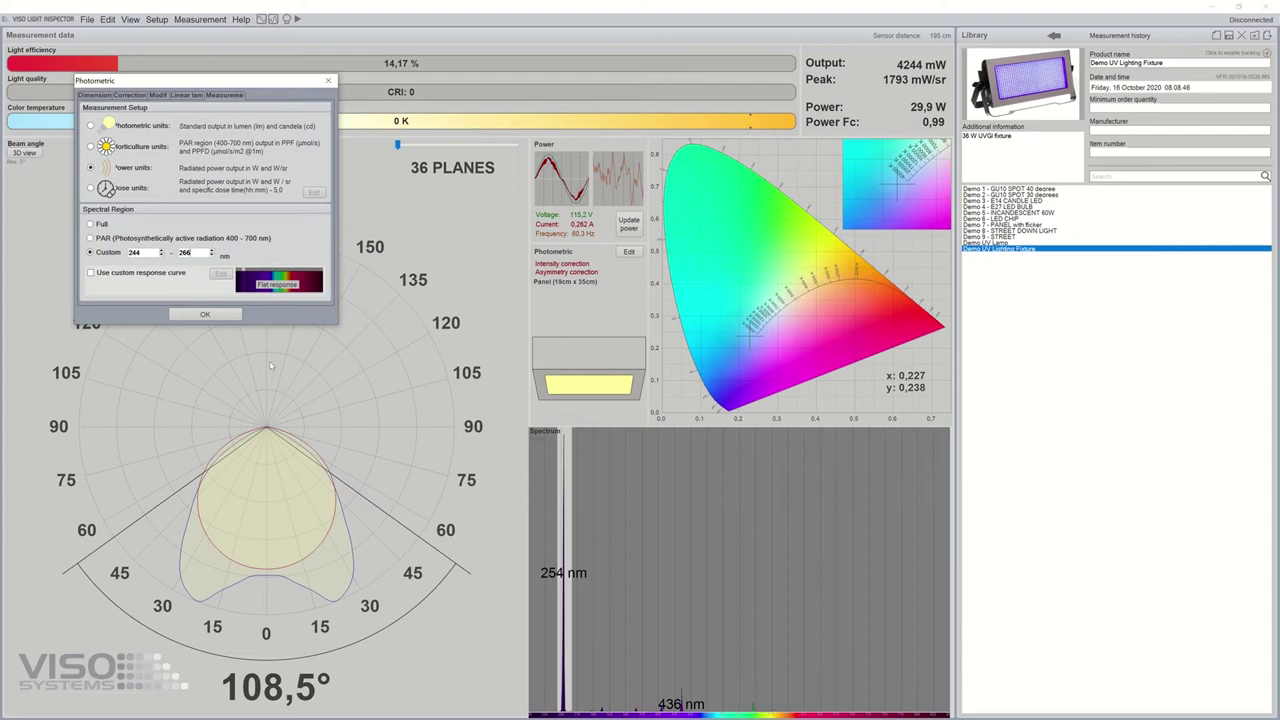
left_click(228, 316)
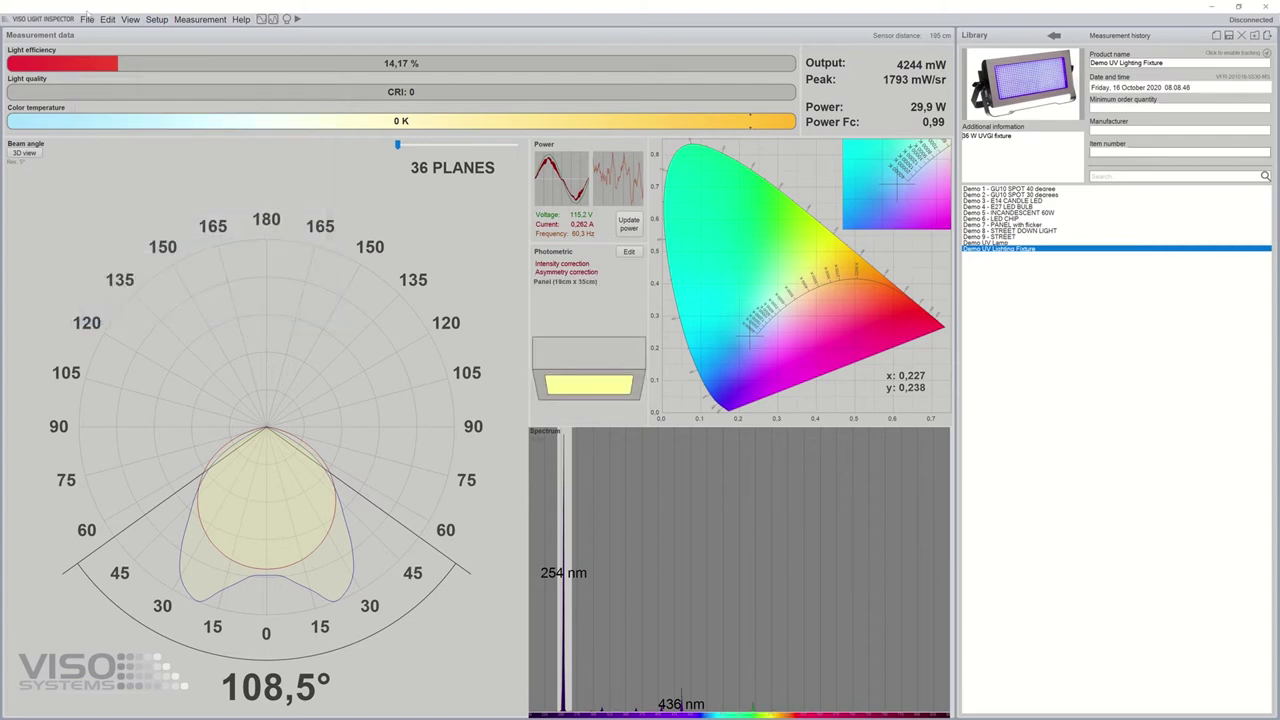
Export the measurement as 'Demo UV Lighting Fixture.ldt' to Downloads.
left_click(87, 19)
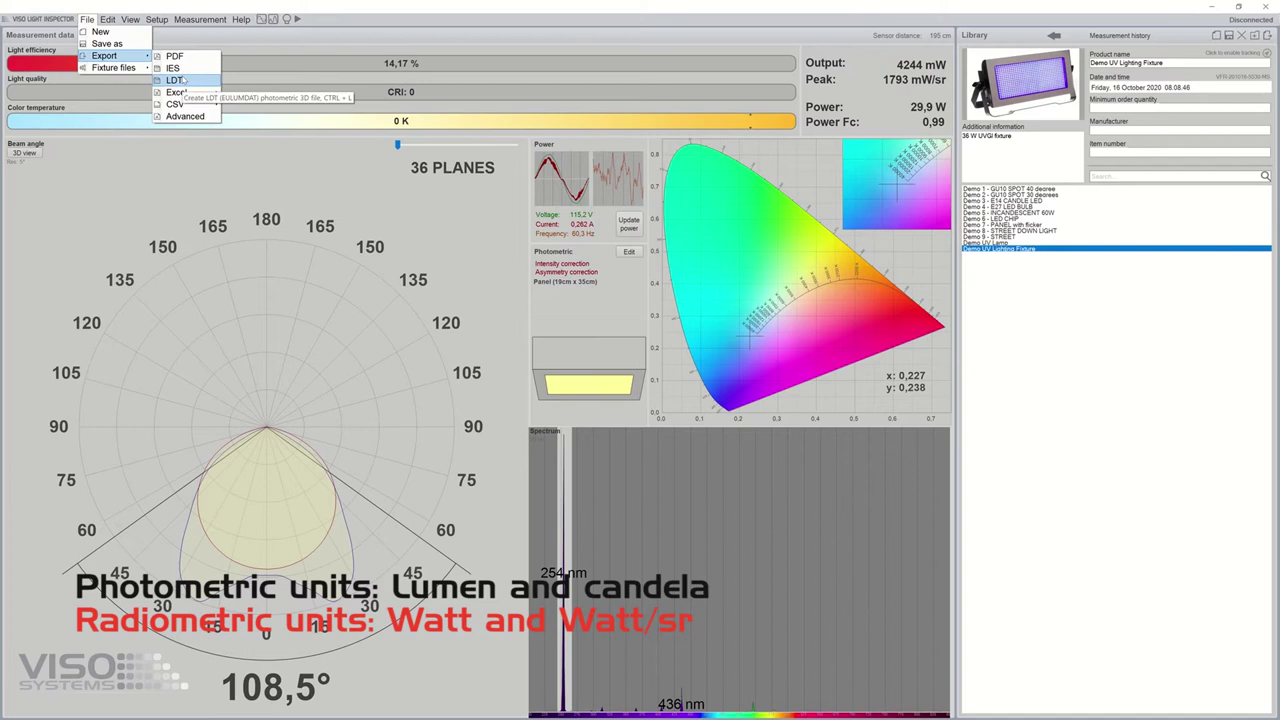
left_click(176, 80)
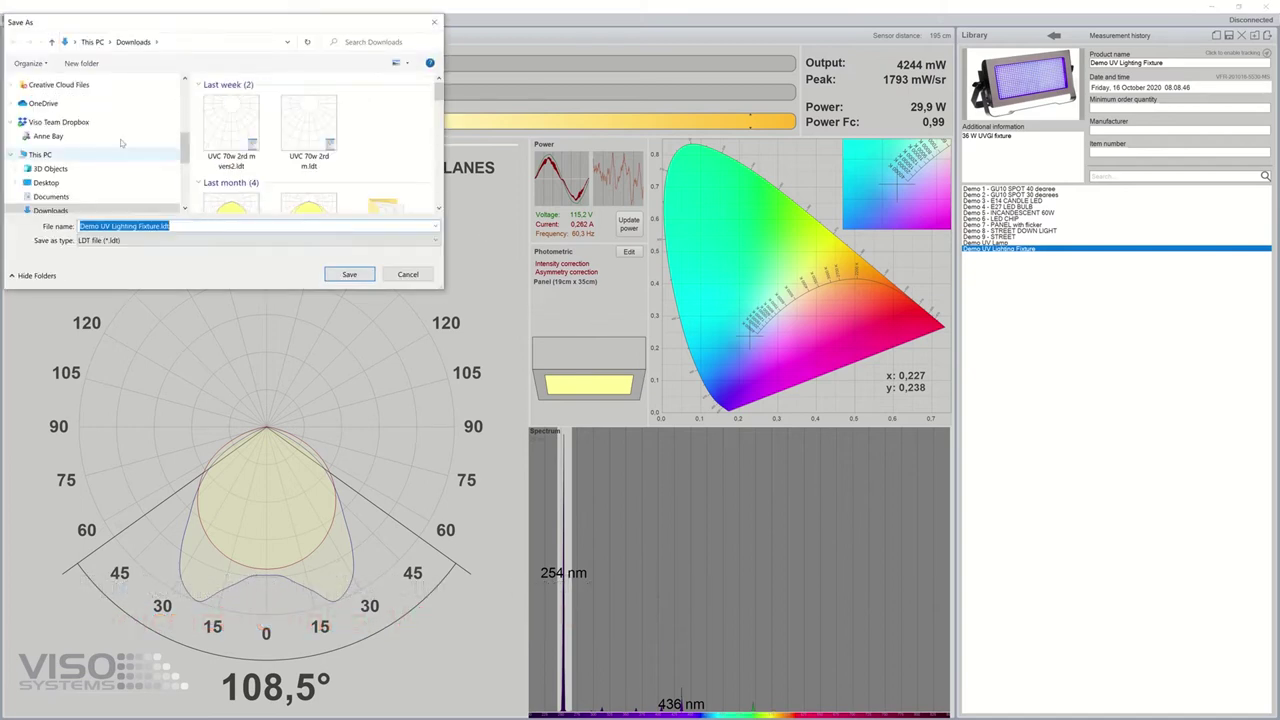
scroll(72, 145, "up", 2)
scroll(75, 157, "up", 2)
scroll(72, 157, "up", 2)
scroll(69, 130, "up", 2)
left_click(349, 274)
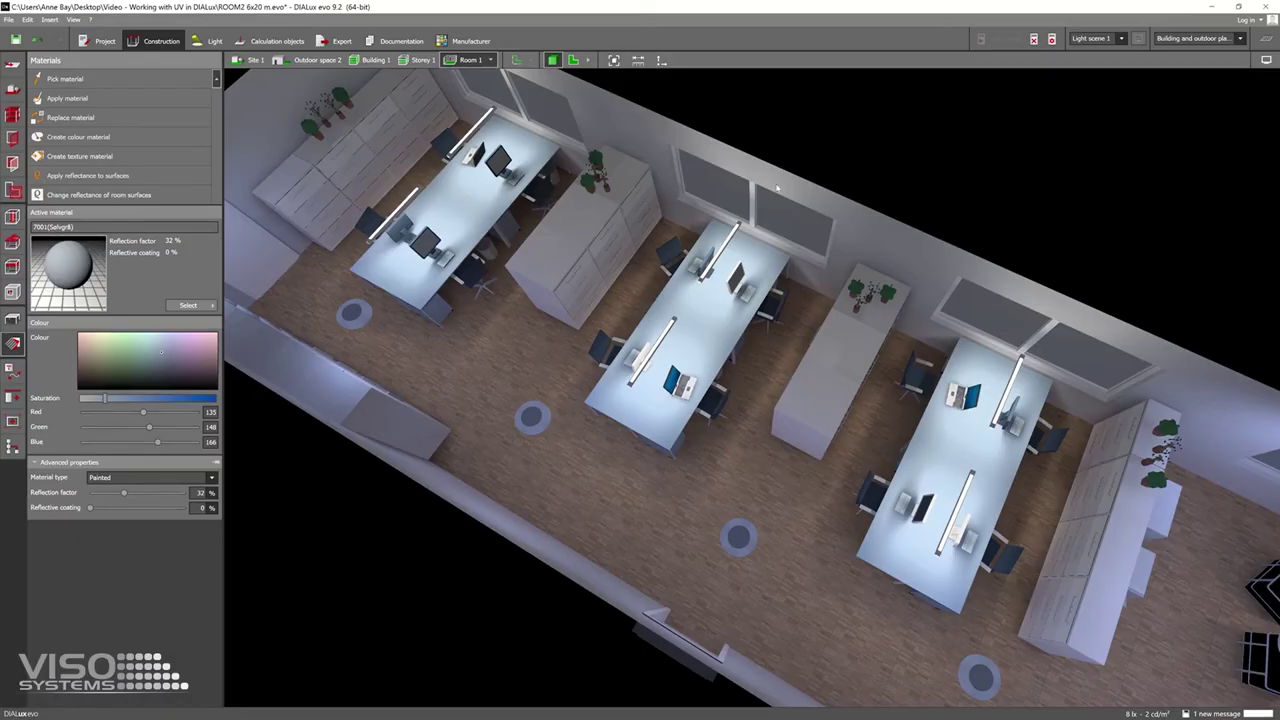
mouse_move(748, 537)
middle_mouse_down()
mouse_move(740, 434)
mouse_move(703, 340)
middle_mouse_up()
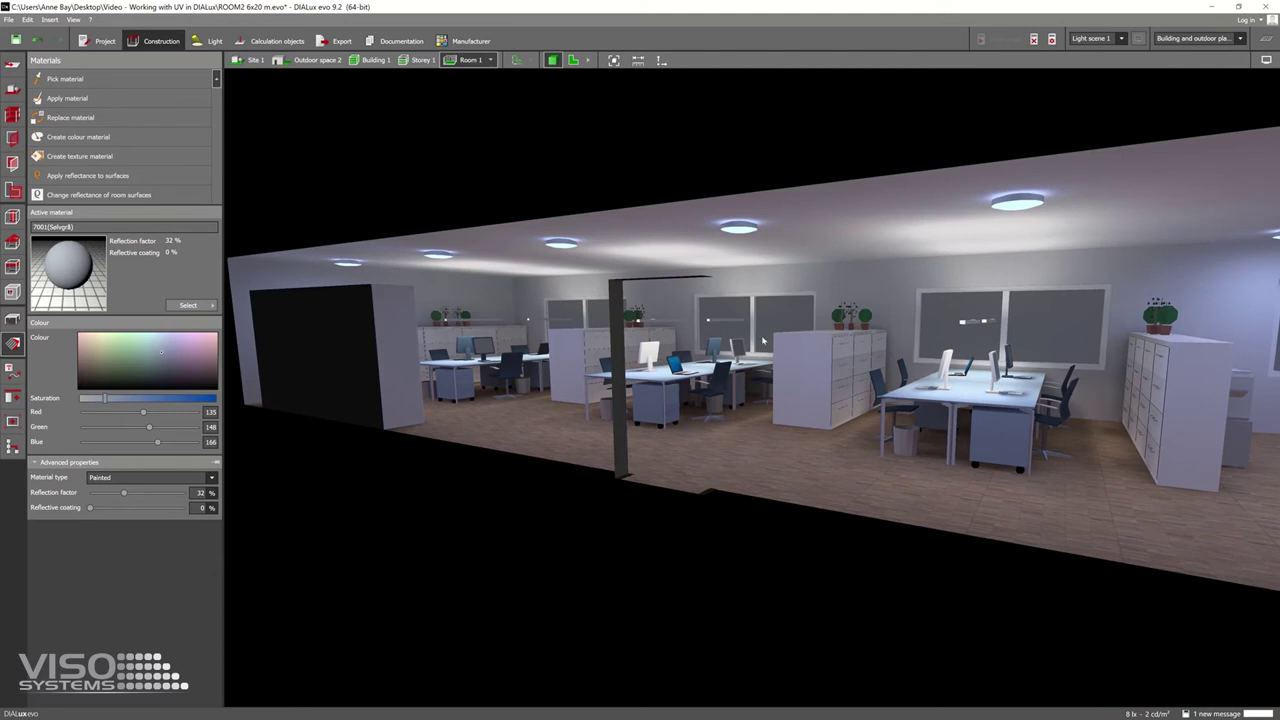
scroll(710, 340, "up", 2)
scroll(735, 344, "up", 3)
scroll(760, 347, "up", 3)
middle_click_drag(654, 342, 695, 410)
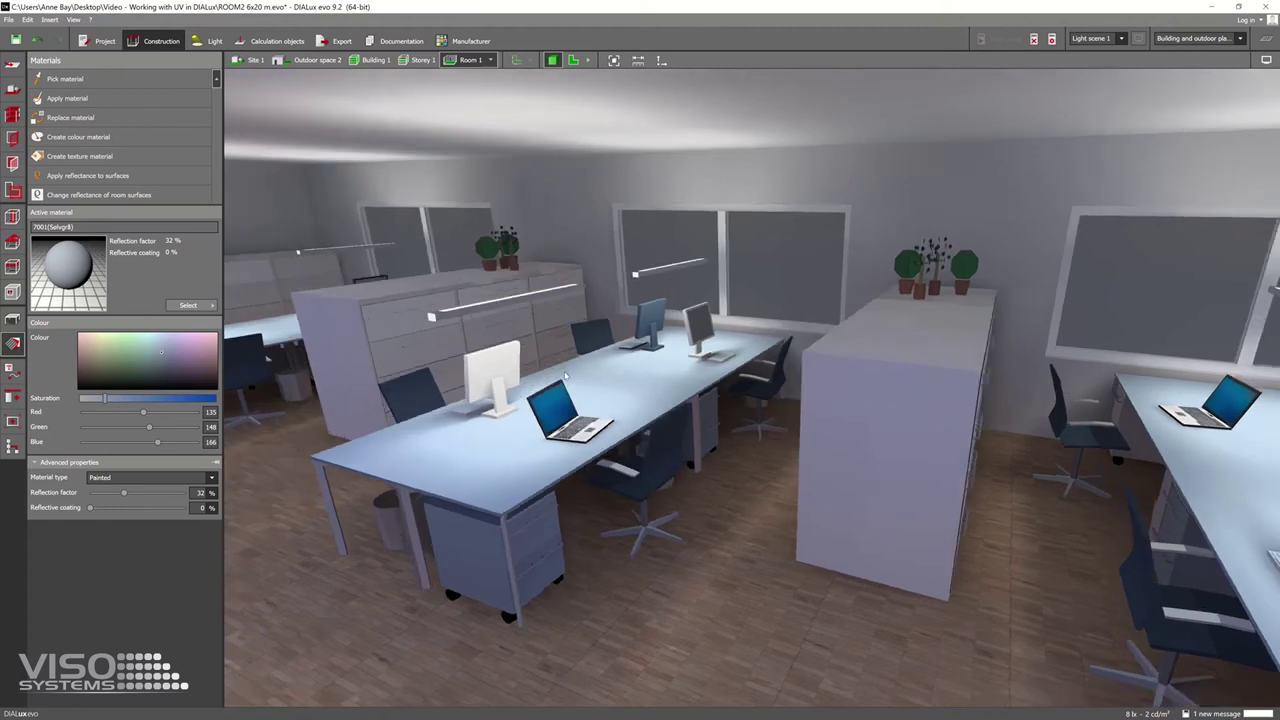
left_click(1266, 60)
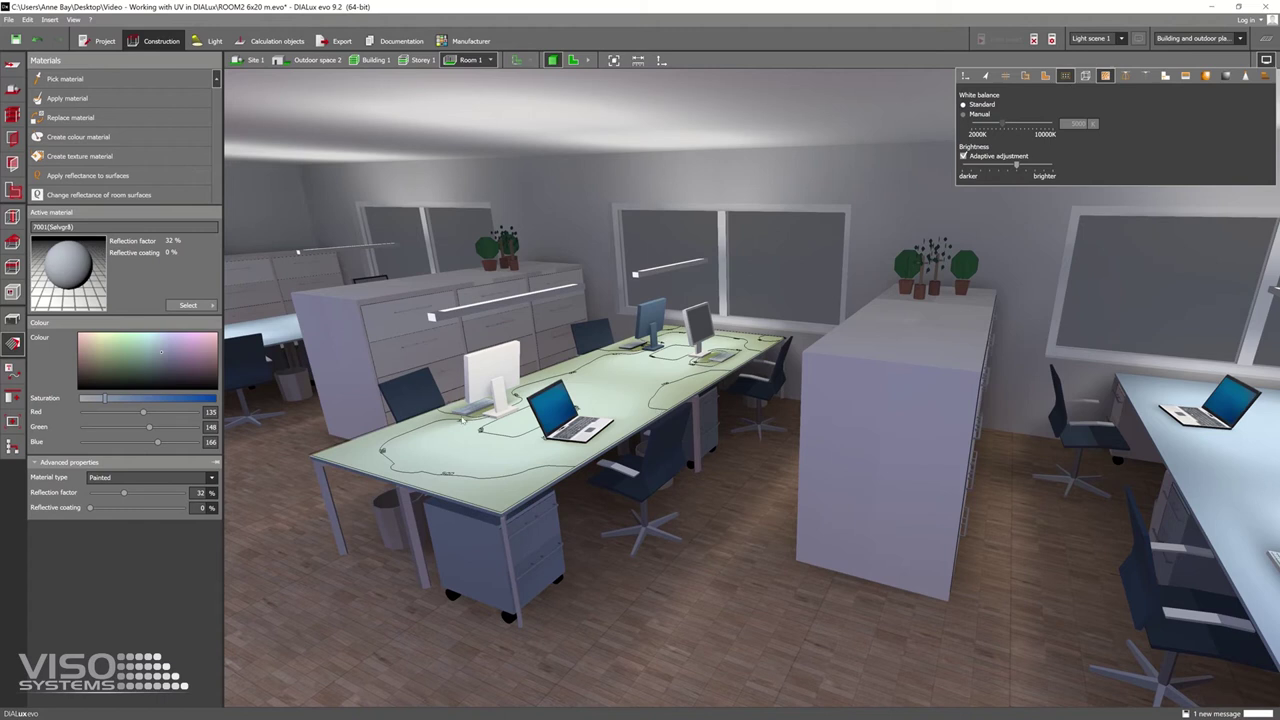
left_click(570, 428)
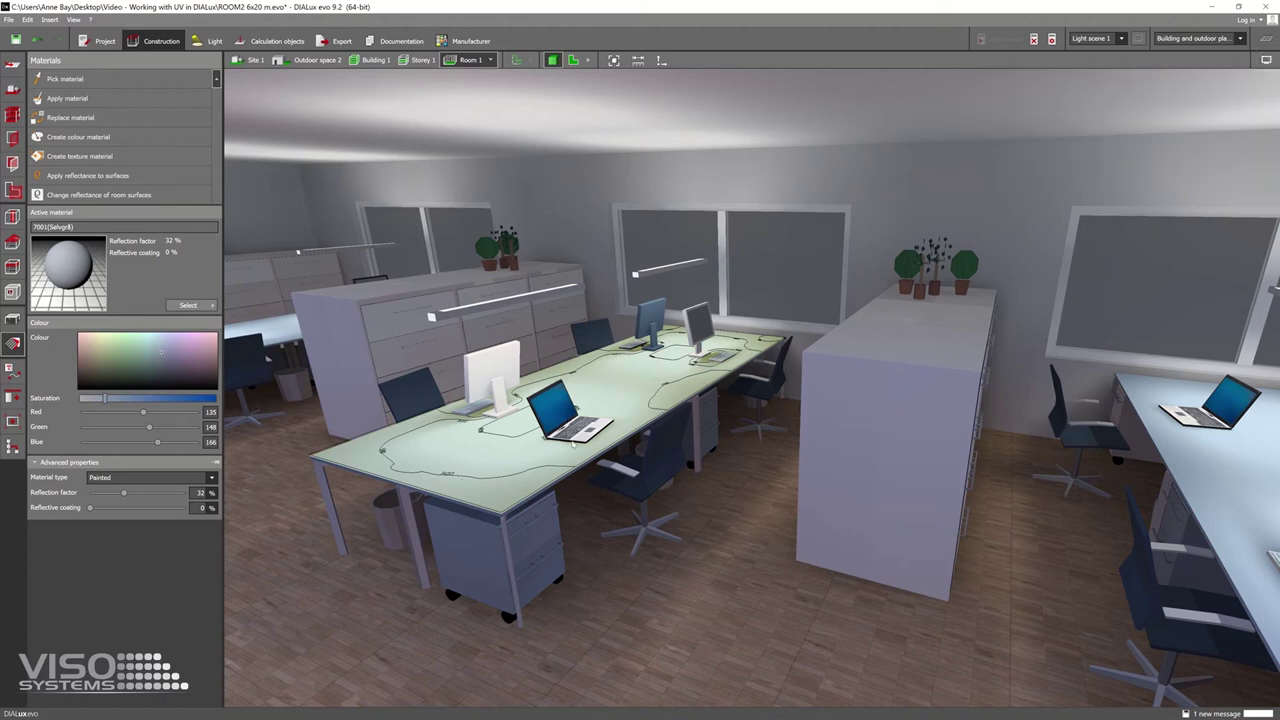
scroll(575, 458, "down", 3)
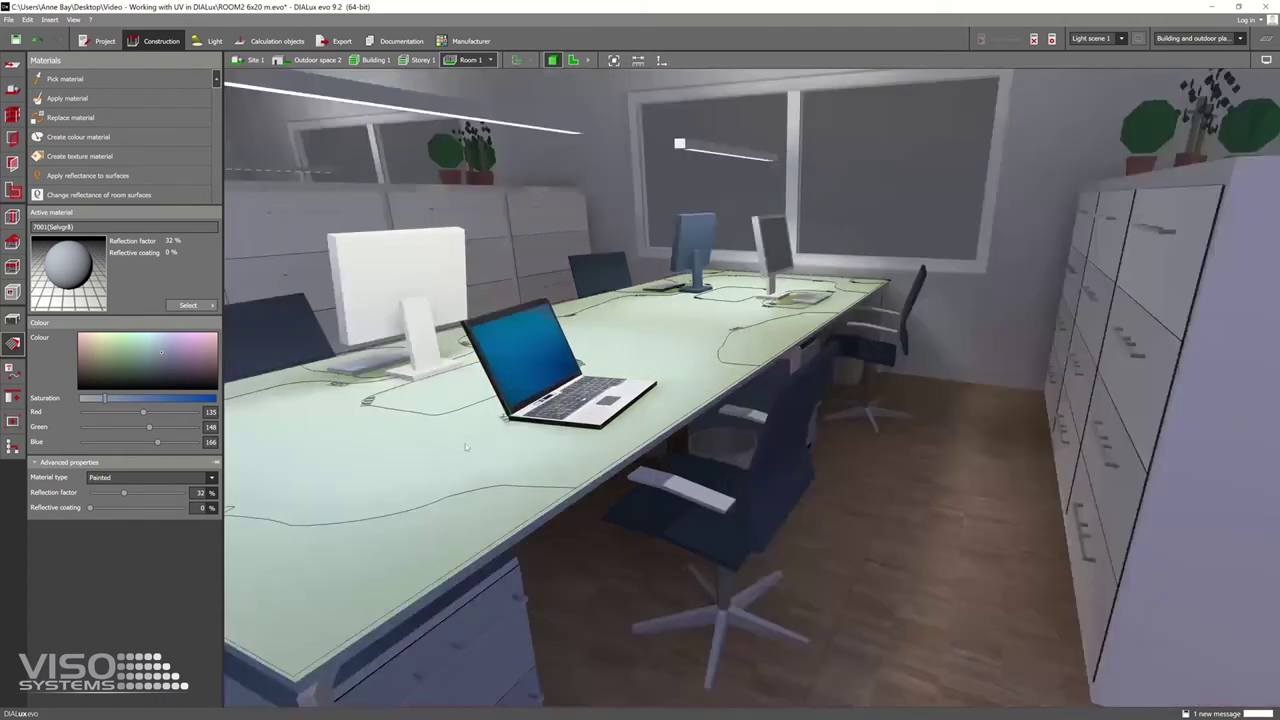
scroll(465, 443, "down", 2)
scroll(459, 472, "up", 2)
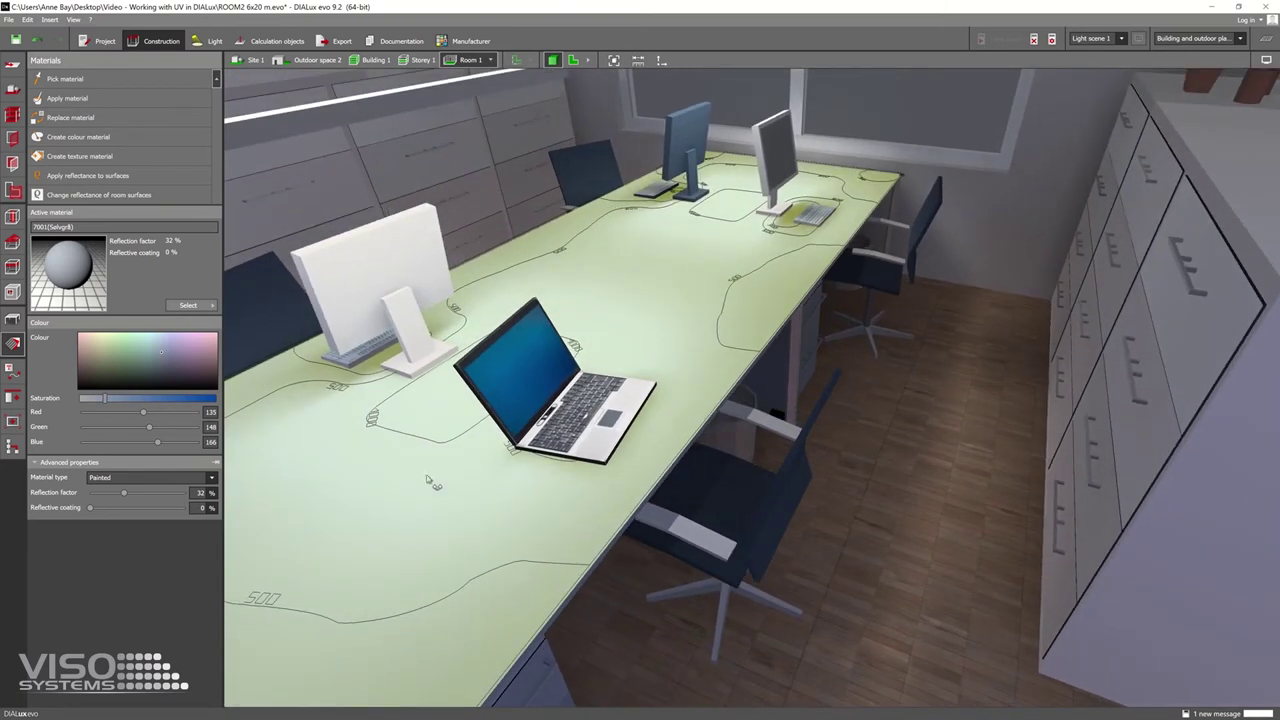
scroll(421, 471, "up", 2)
scroll(423, 470, "up", 2)
scroll(423, 471, "up", 1)
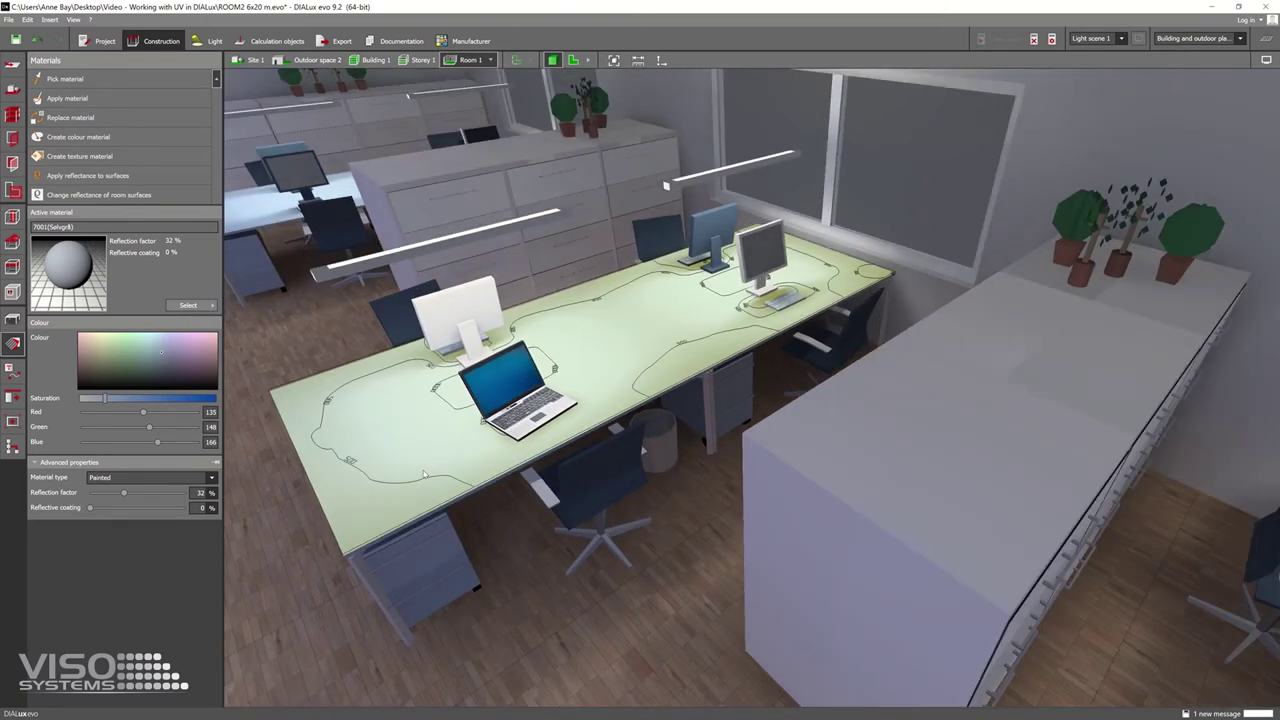
scroll(424, 472, "up", 1)
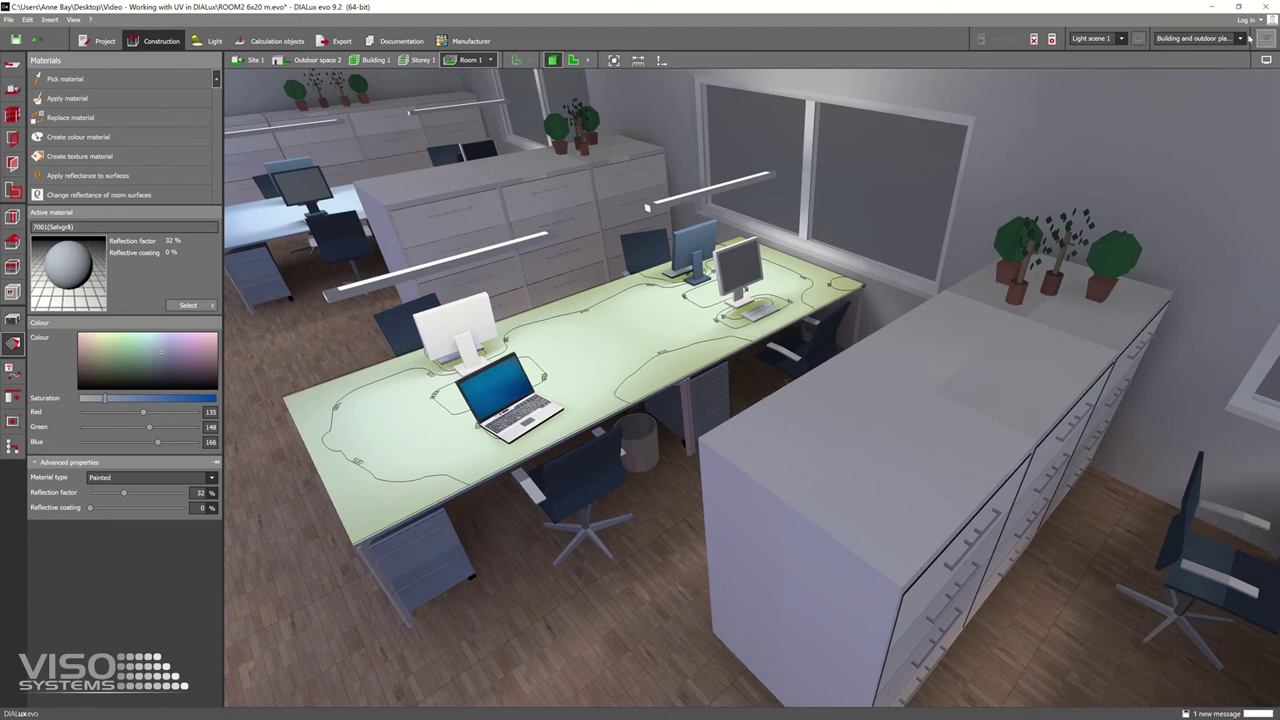
Apply the dark 10% reflectance material to the rear and right-hand cabinet blocks.
left_click(414, 232)
left_click(502, 182)
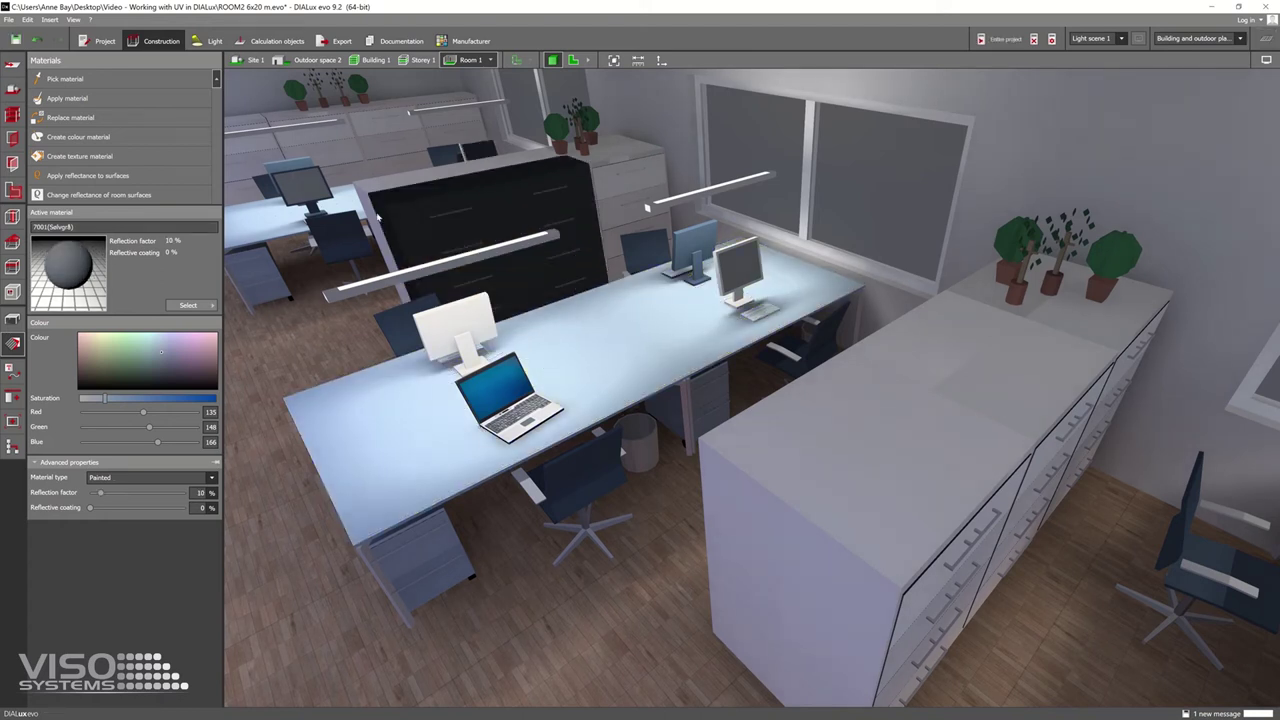
left_click(618, 180)
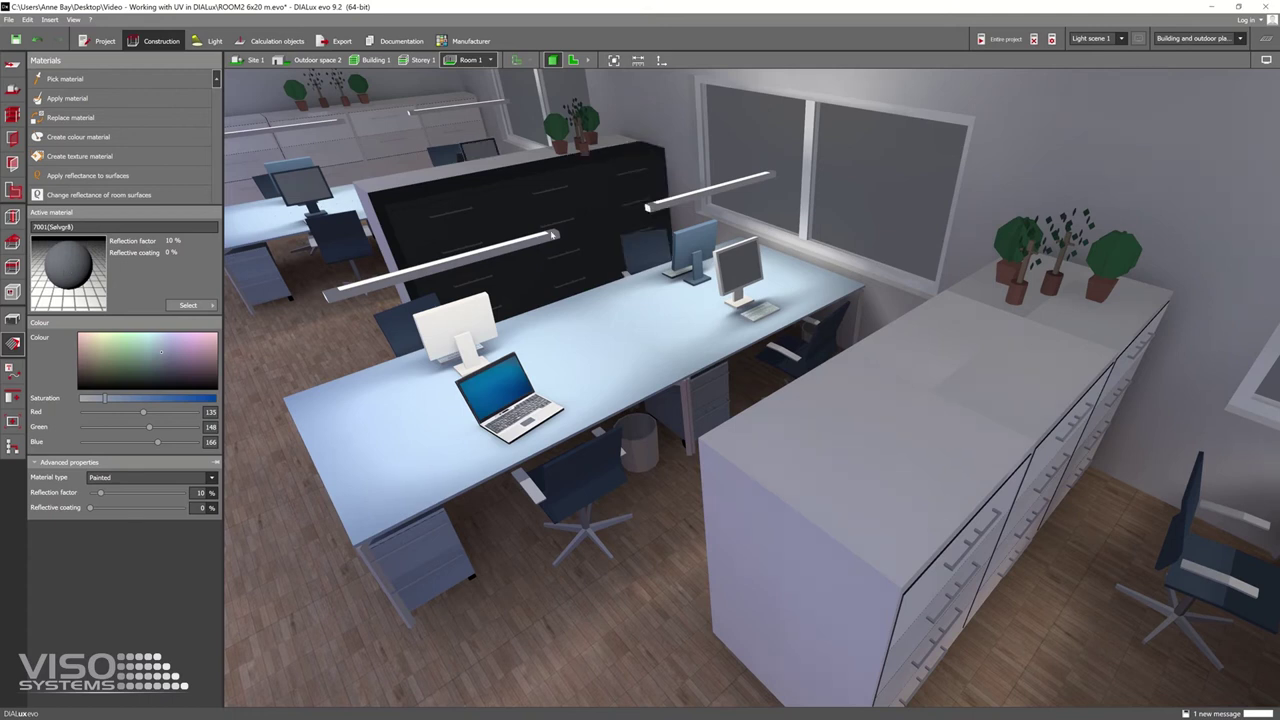
left_click(966, 290)
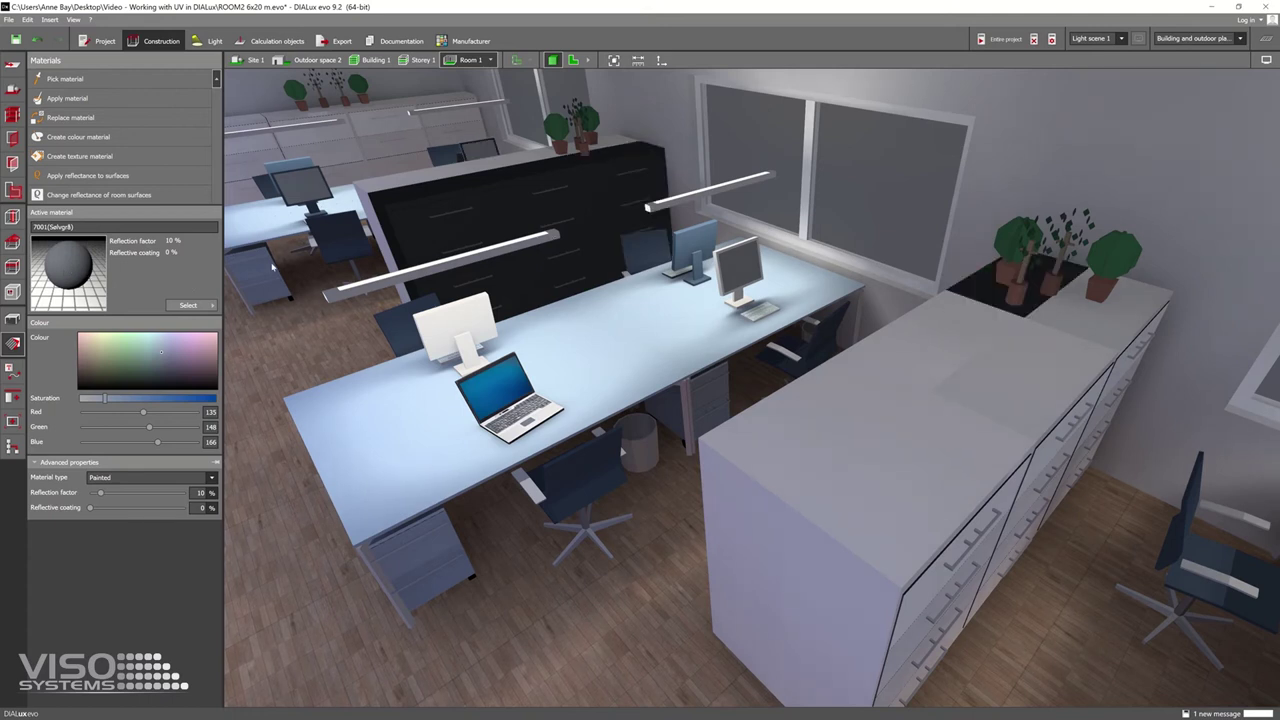
left_click(970, 346)
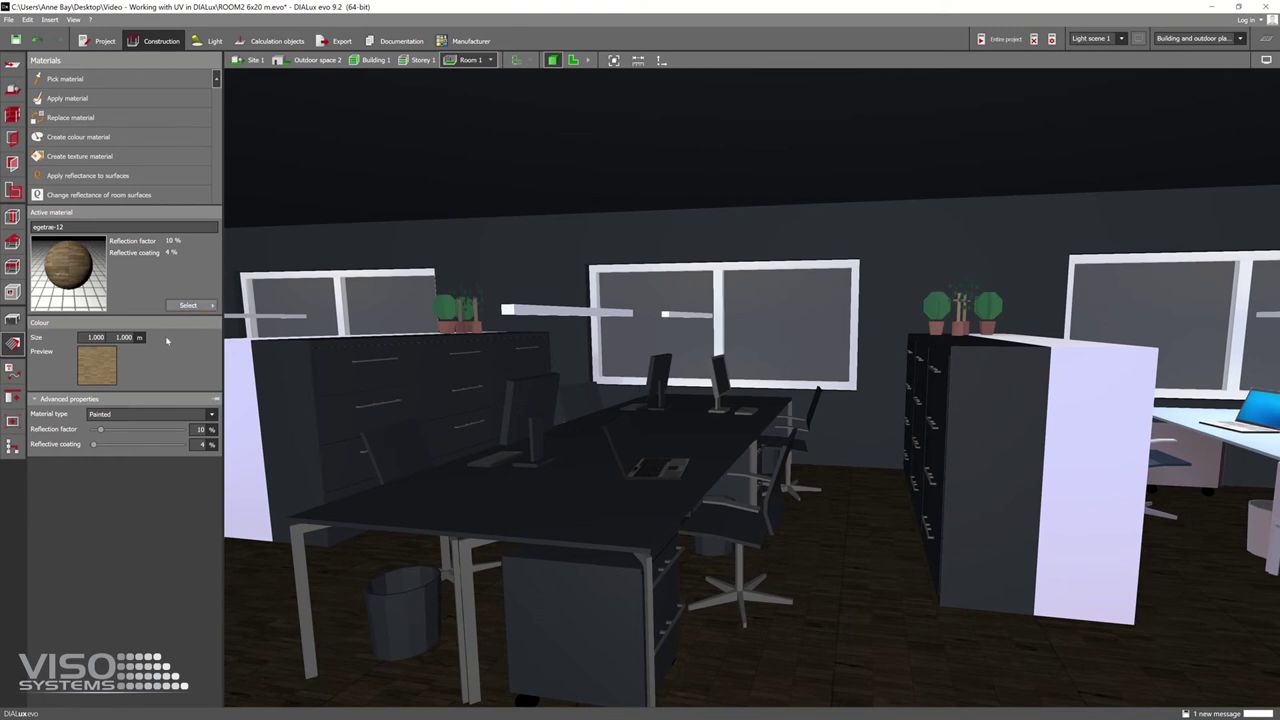
left_click(208, 40)
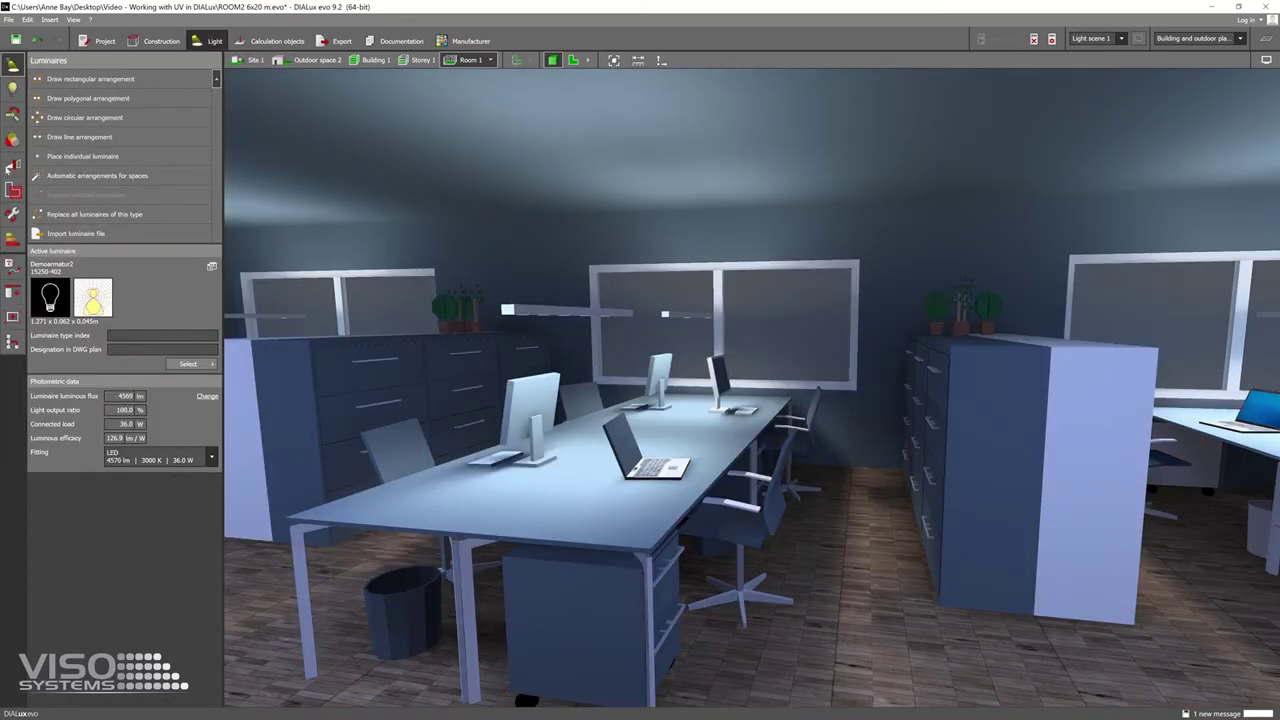
Create a new light scene named 'Light scene 2 - UV Lighting'.
left_click(12, 165)
left_click(47, 122)
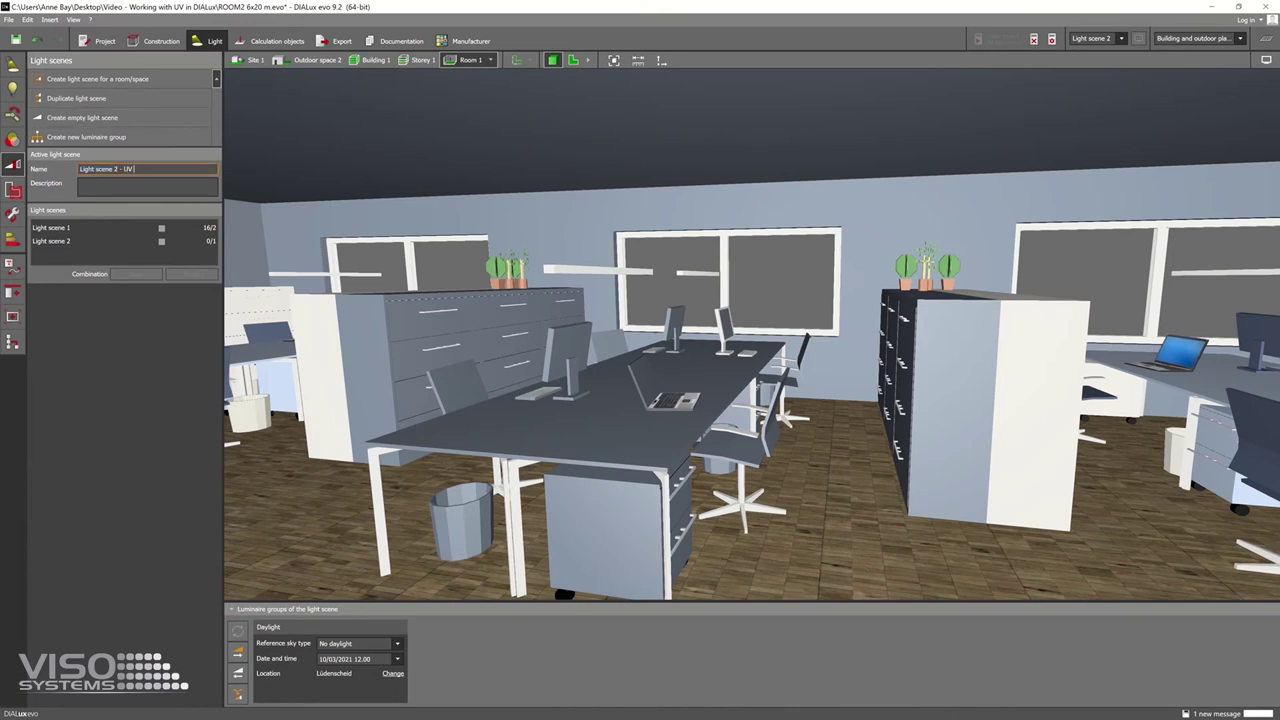
type("ghtin")
type("g")
key("Return")
Drag the Demo UV Lighting Fixture LDT from Downloads onto the ceiling.
key("super+e")
left_click(886, 235)
left_click_drag(993, 243, 725, 206)
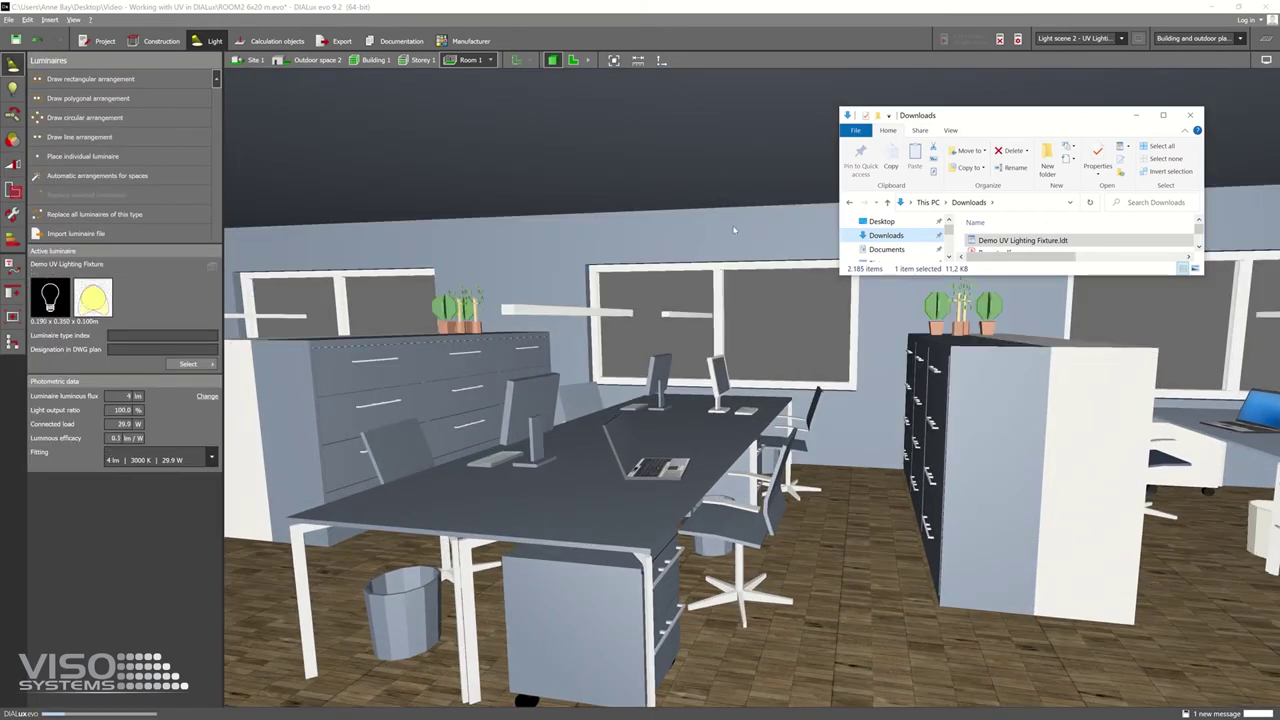
left_click(708, 212)
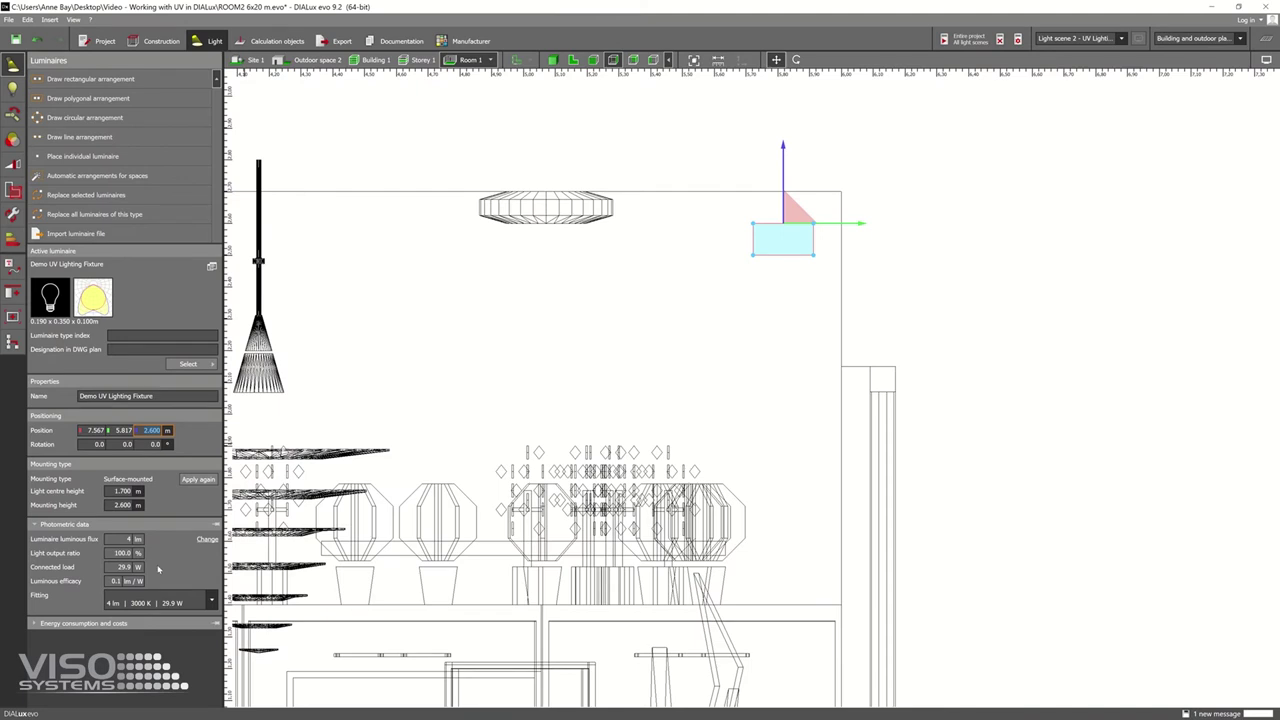
Tilt the UV fixture and move it along the desk to Y 2.200 m in plan view.
left_click(796, 59)
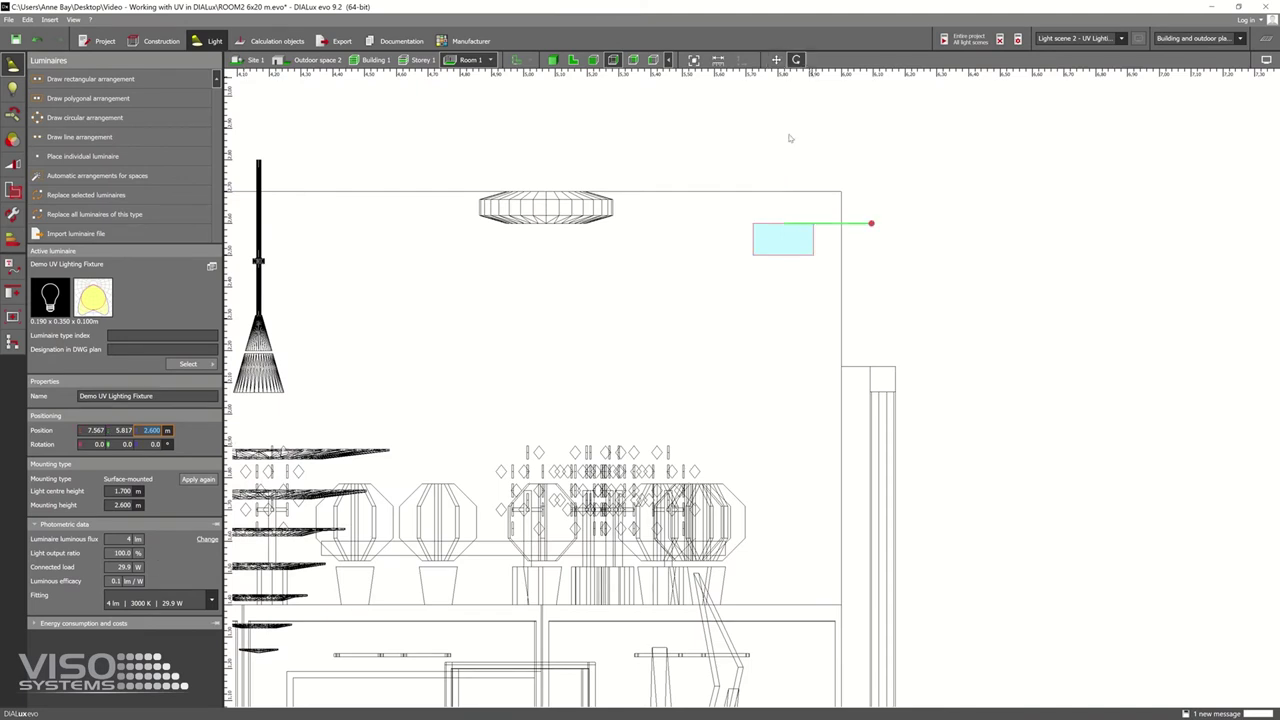
left_click_drag(871, 224, 865, 256)
left_click(573, 59)
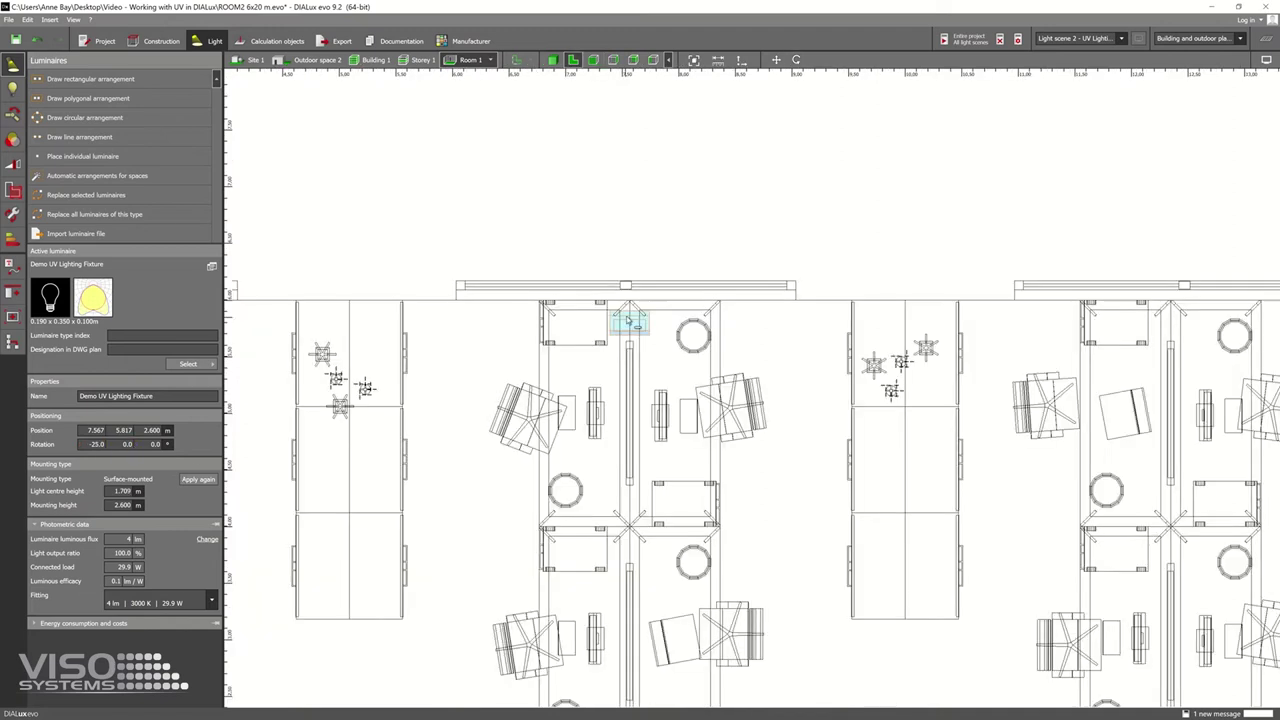
left_click(632, 316)
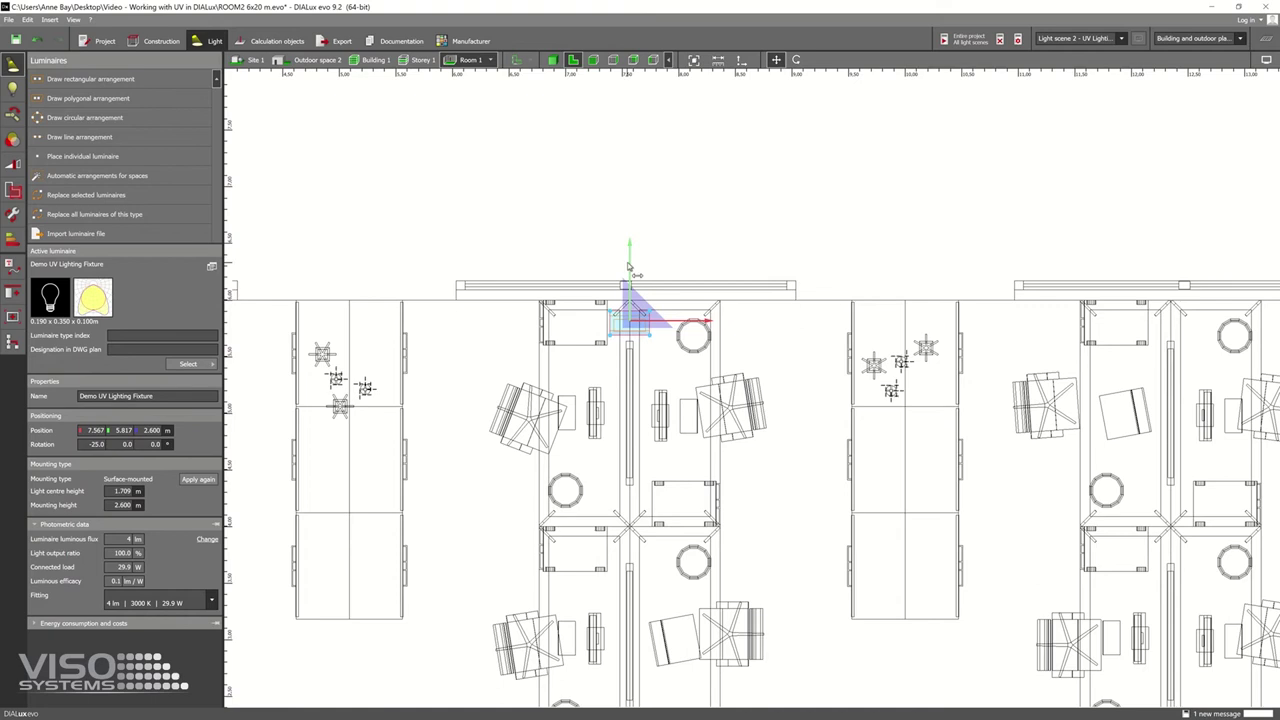
left_click_drag(642, 300, 640, 557)
middle_click_drag(642, 530, 632, 288)
left_click_drag(631, 292, 632, 432)
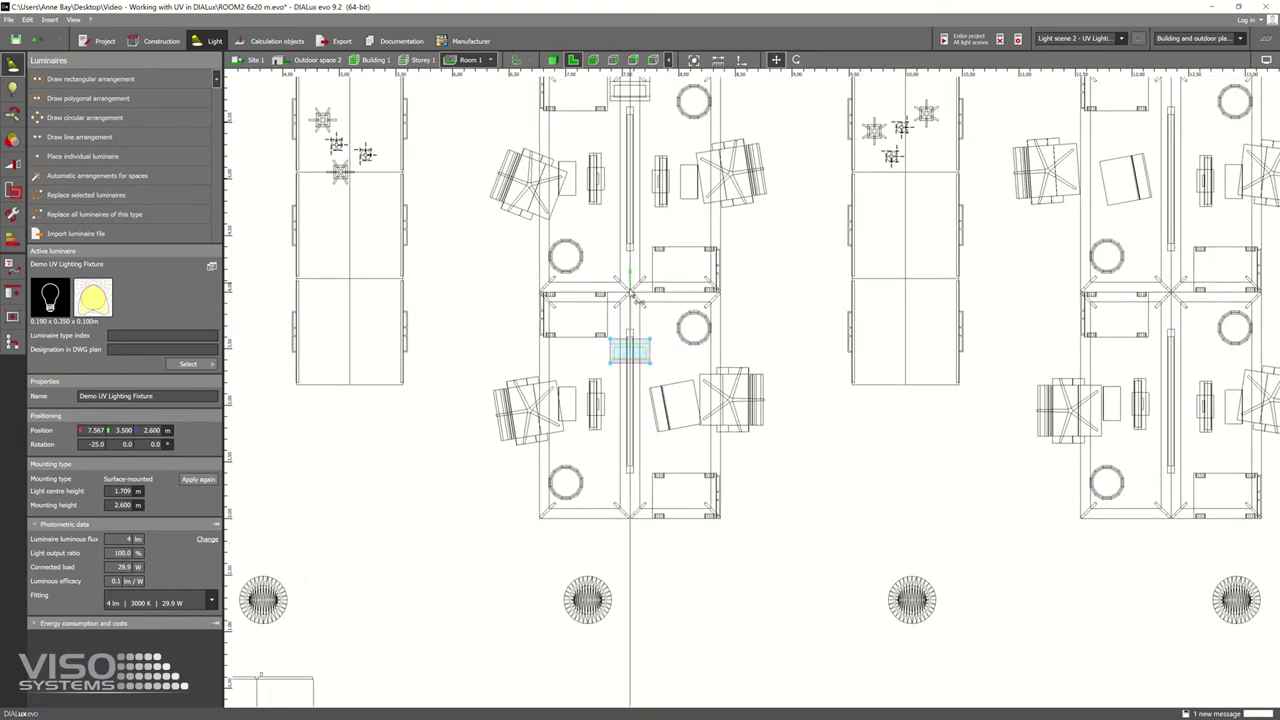
Return to 3D and select both UV fixtures above the desk to check them.
key("F3")
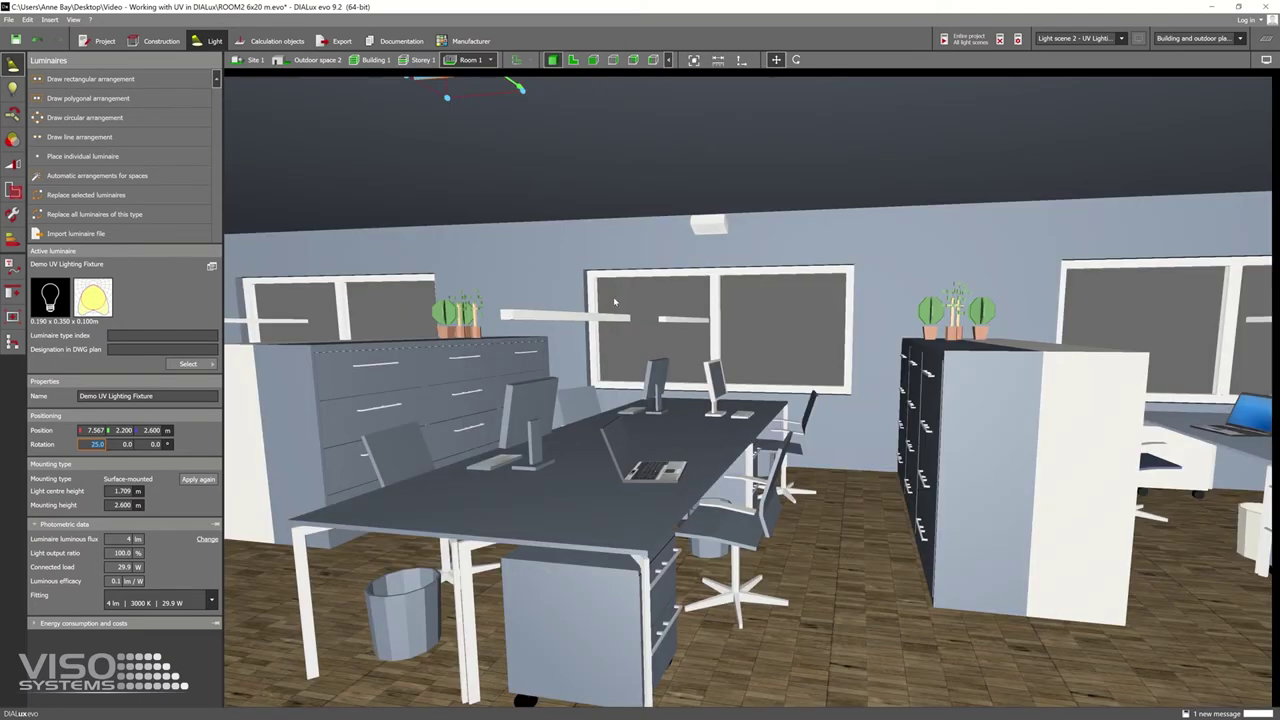
middle_click_drag(640, 300, 705, 144)
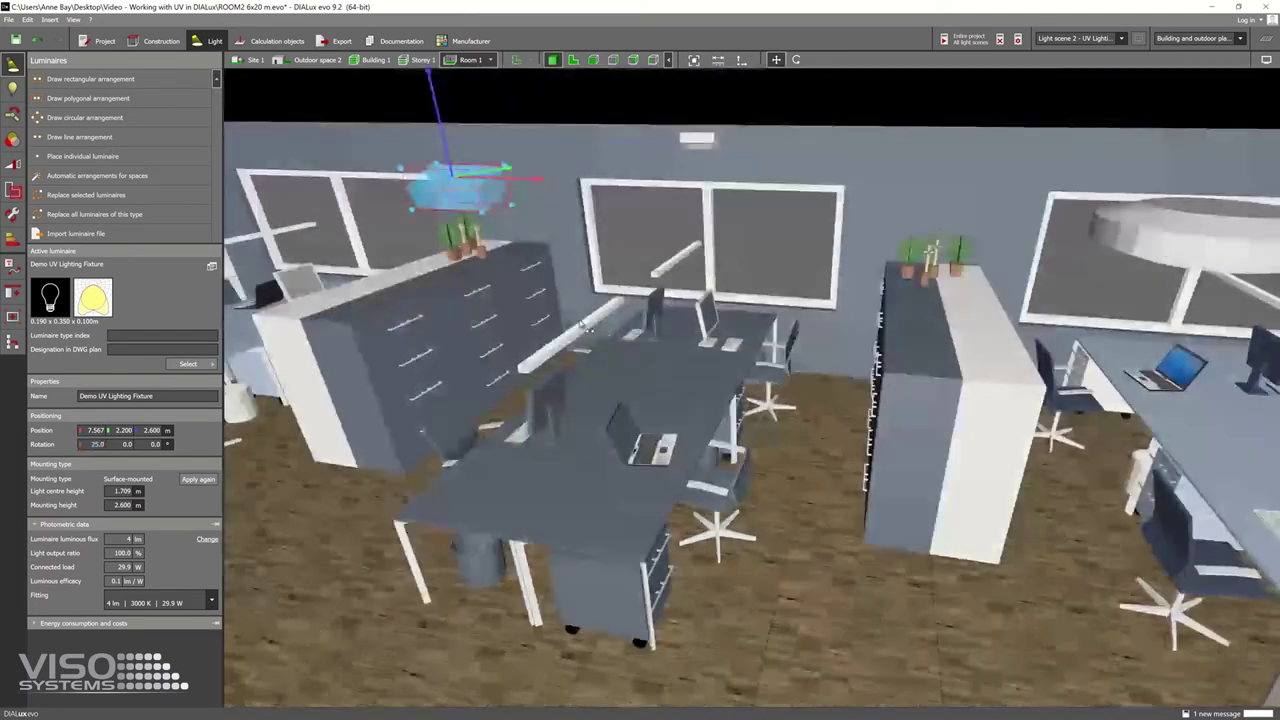
left_click(703, 143)
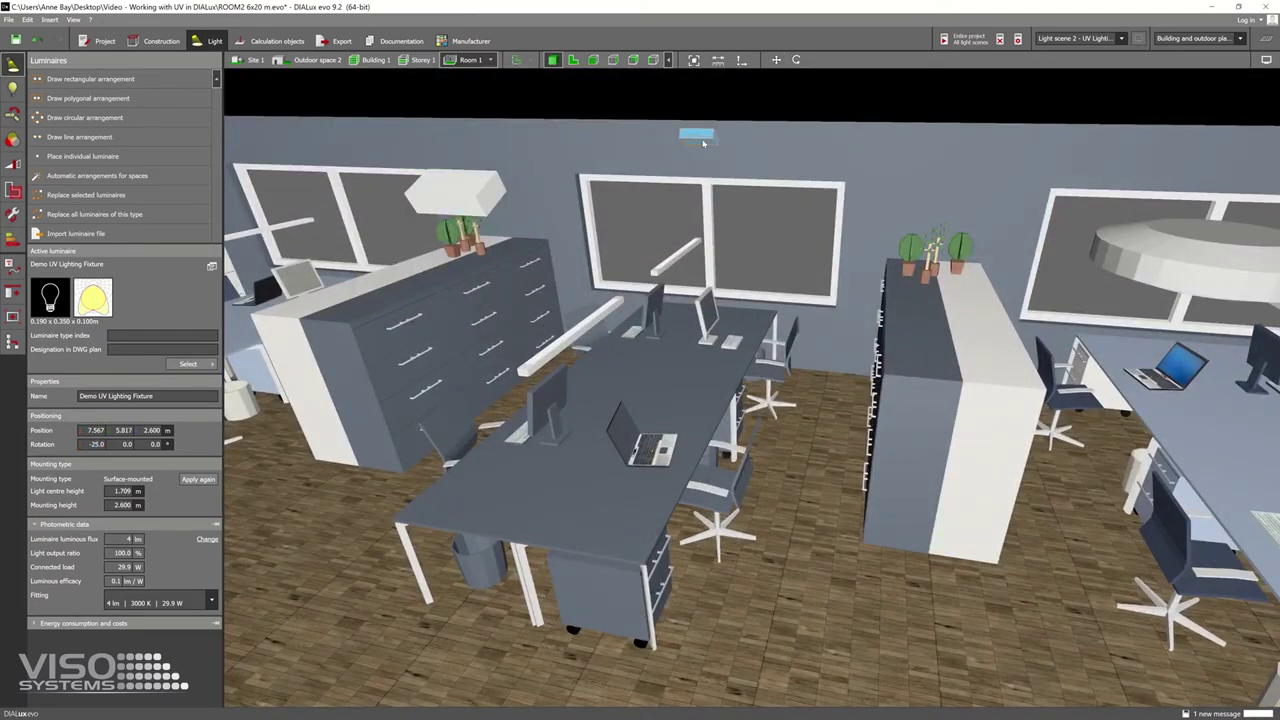
left_click(480, 195)
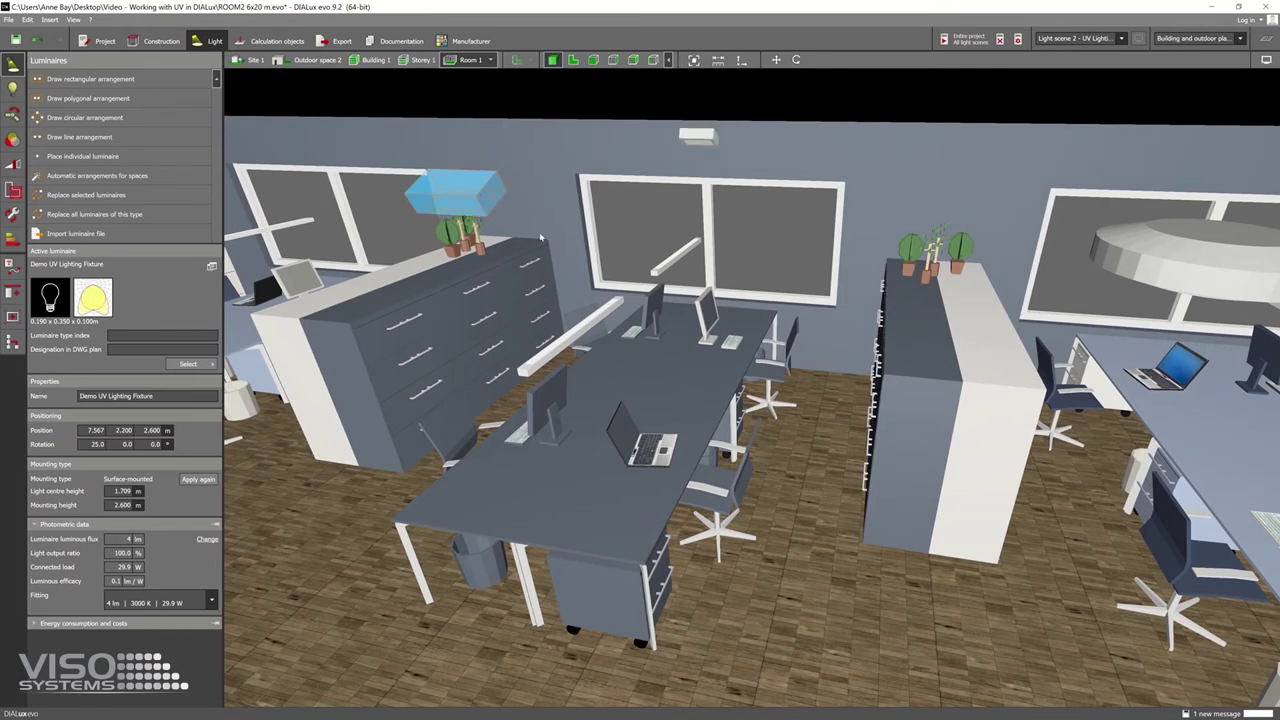
Calculate the UV scene, brighten the rendering and view results: desk 0.25 average, 0.39 maximum.
left_click(999, 39)
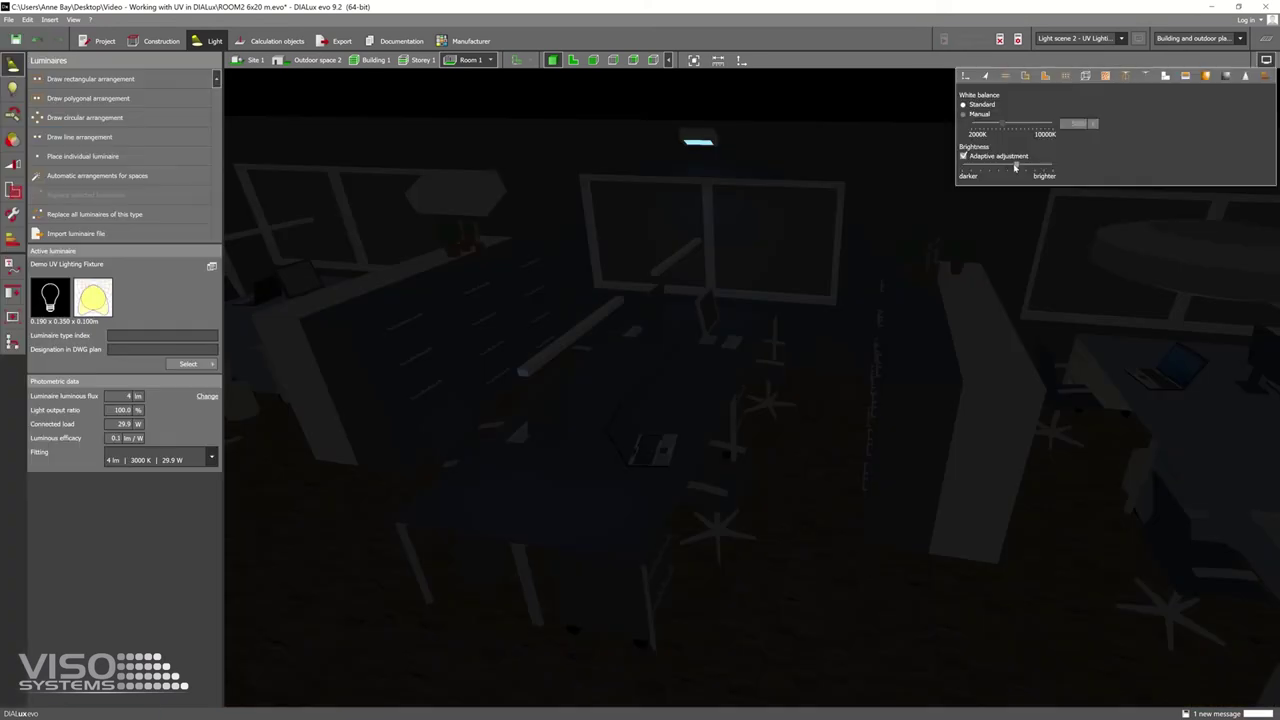
left_click_drag(1015, 167, 1049, 167)
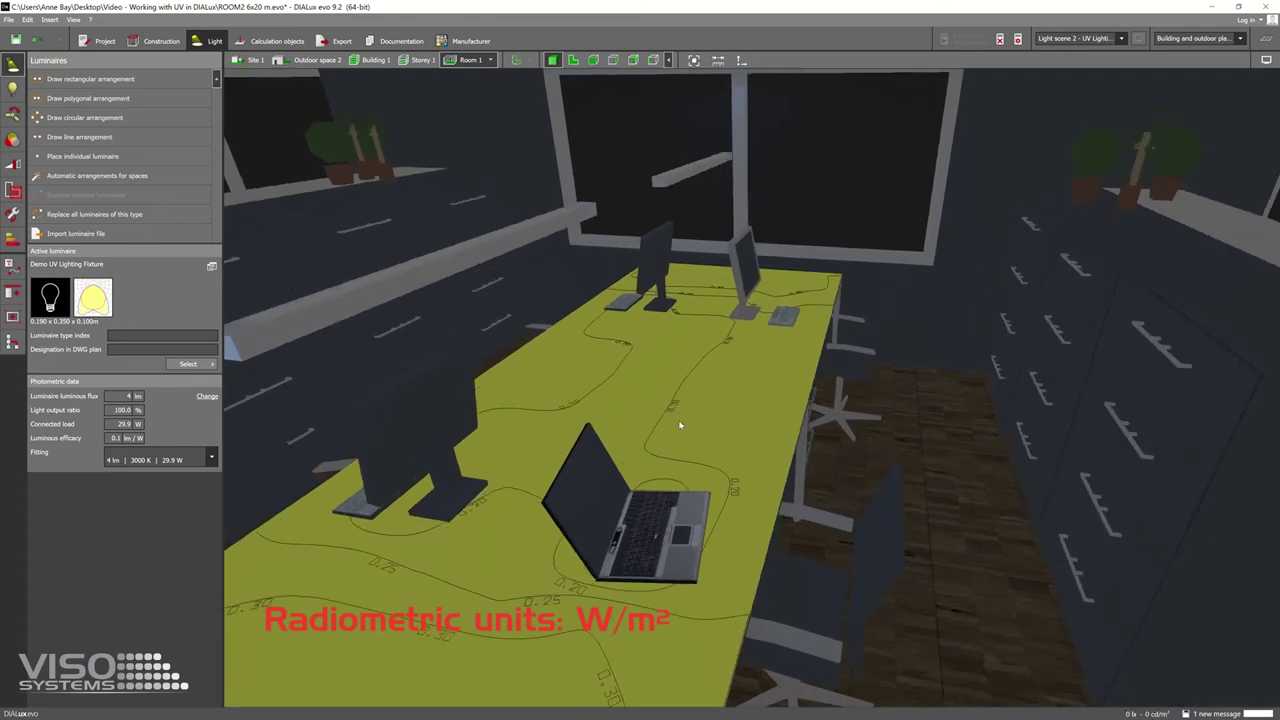
scroll(563, 413, "up", 2)
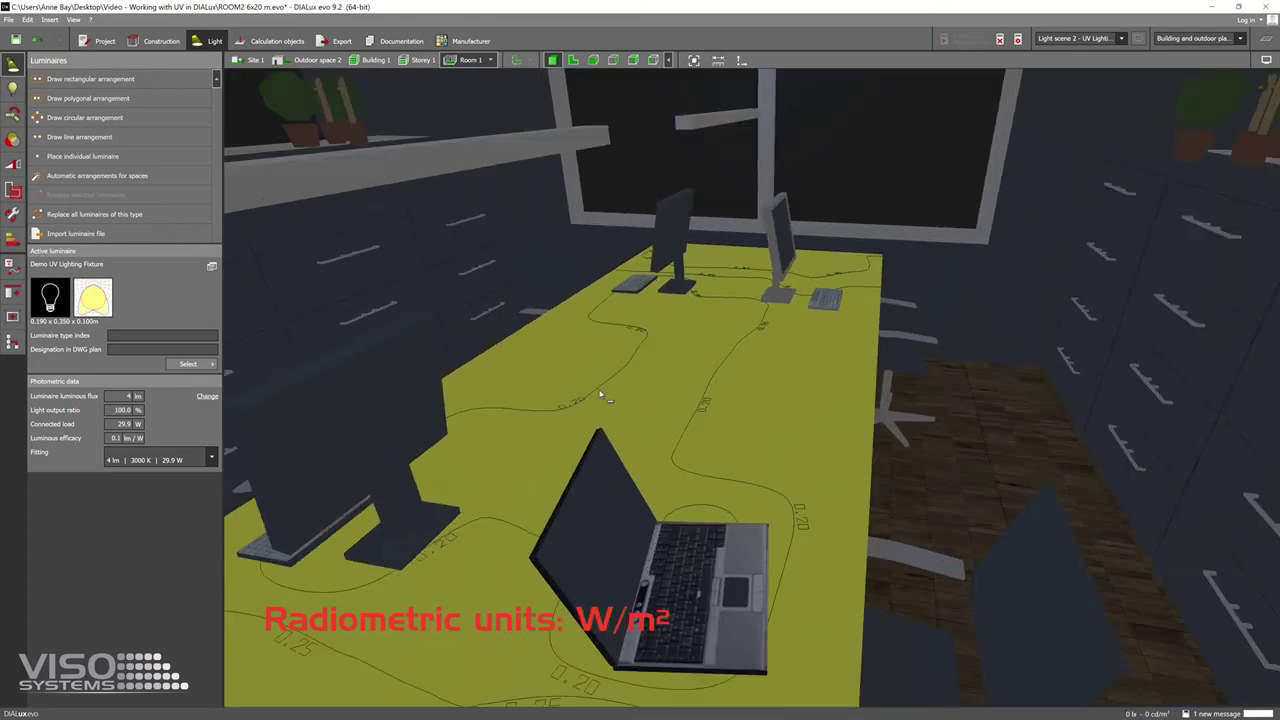
left_click(1267, 40)
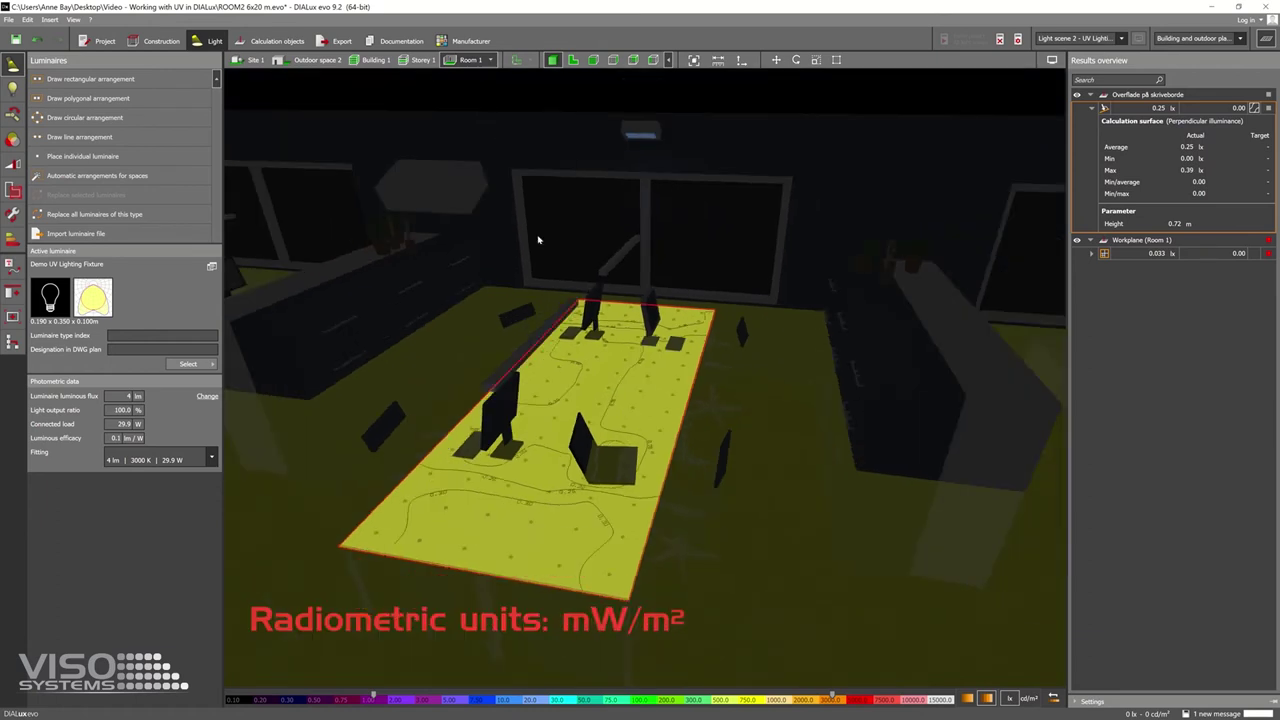
Set both UV fixtures' luminous flux to 4238 lm and recalculate.
left_click(465, 207)
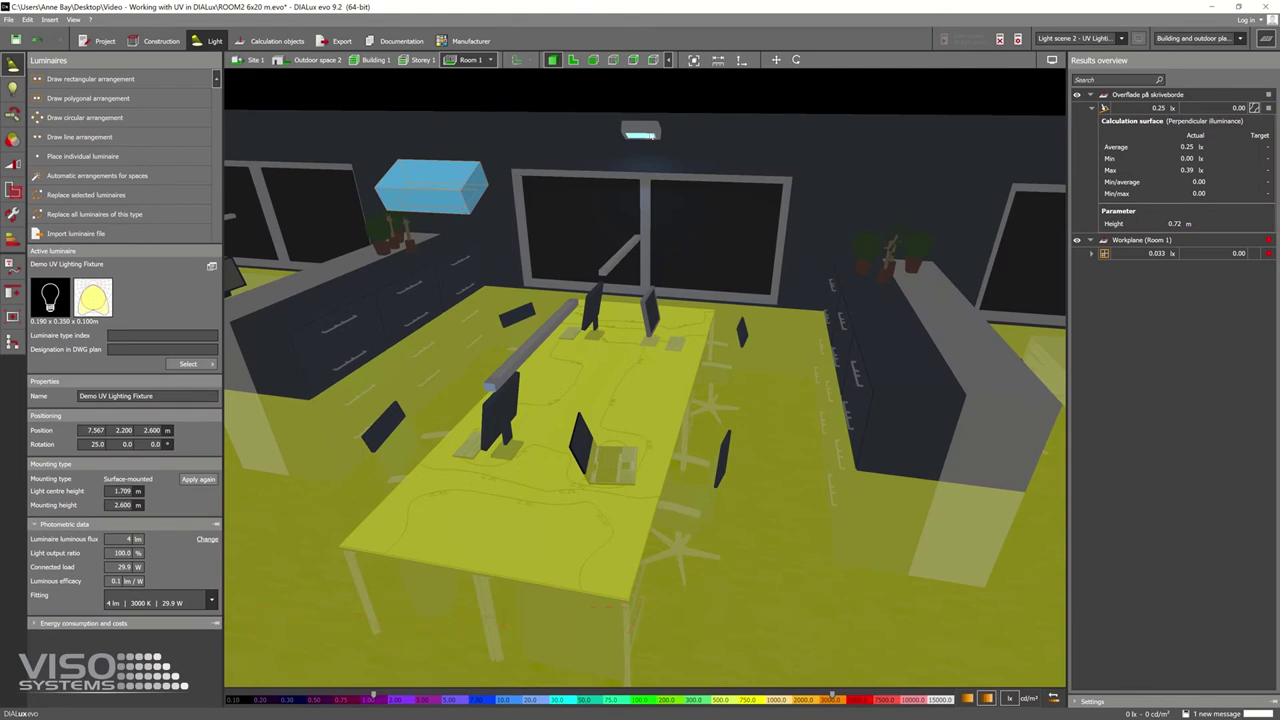
left_click(651, 132, "ctrl")
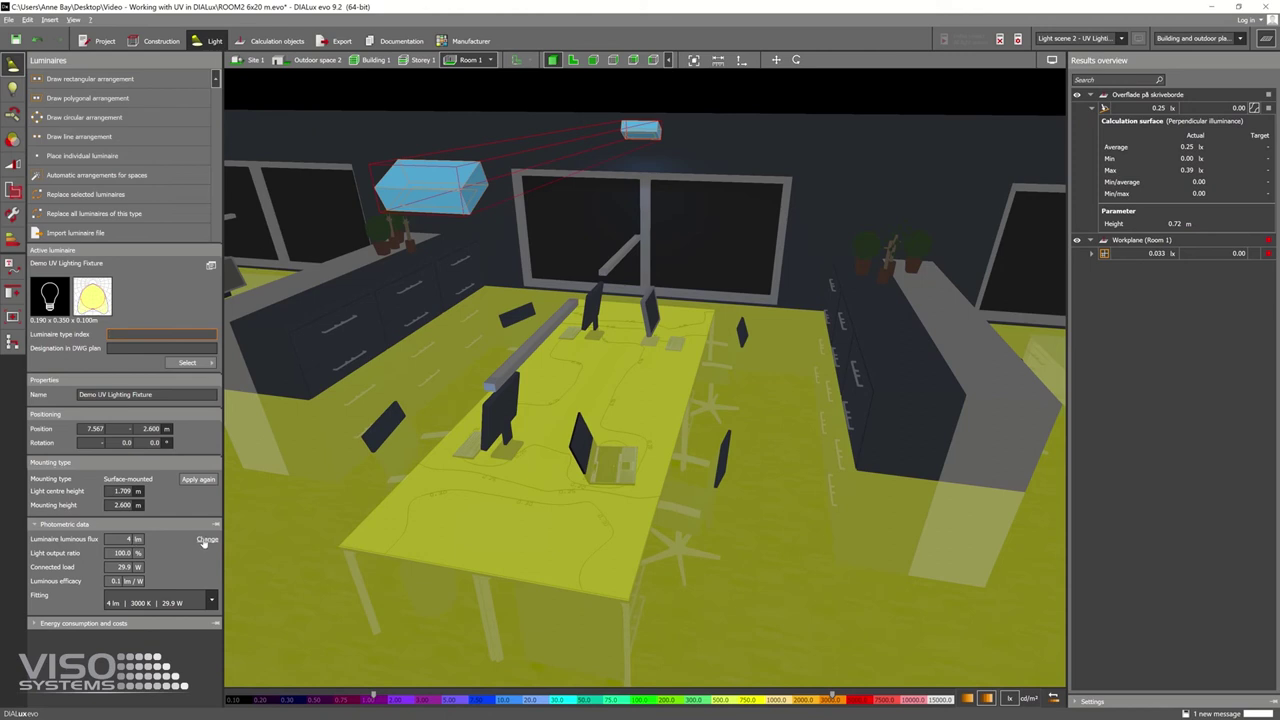
left_click(205, 541)
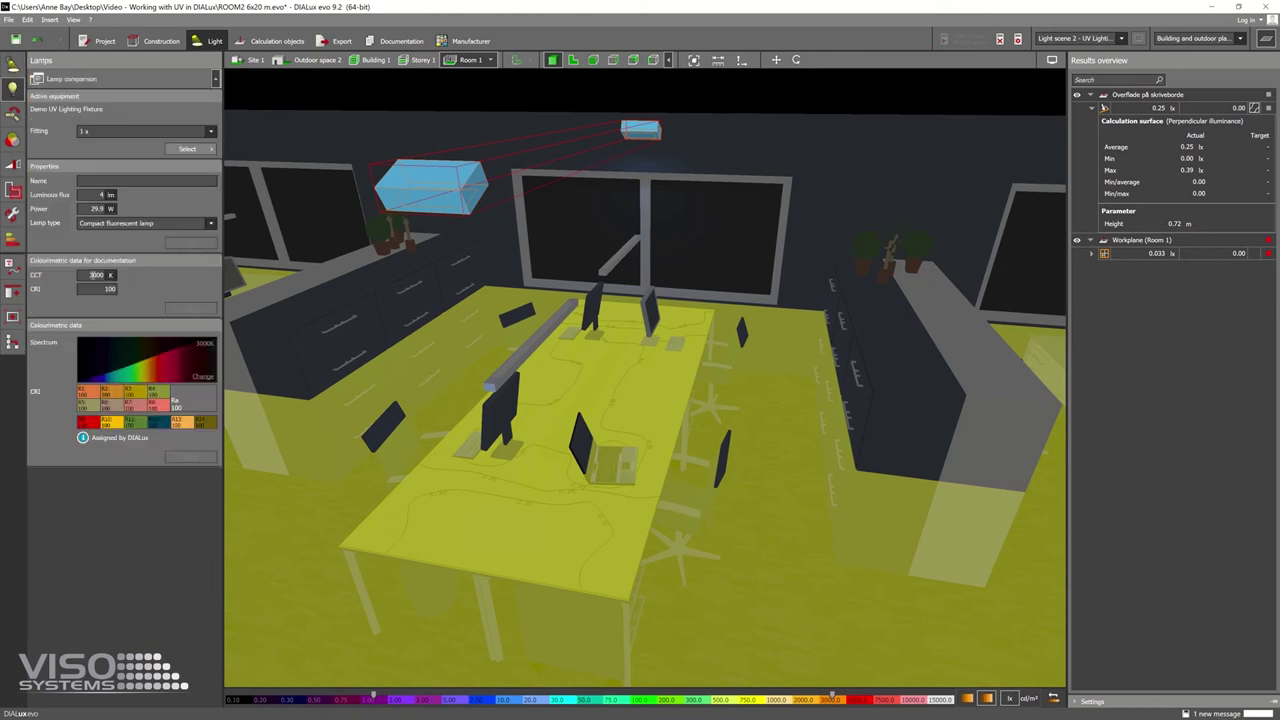
left_click(100, 195)
type("38")
key("Return")
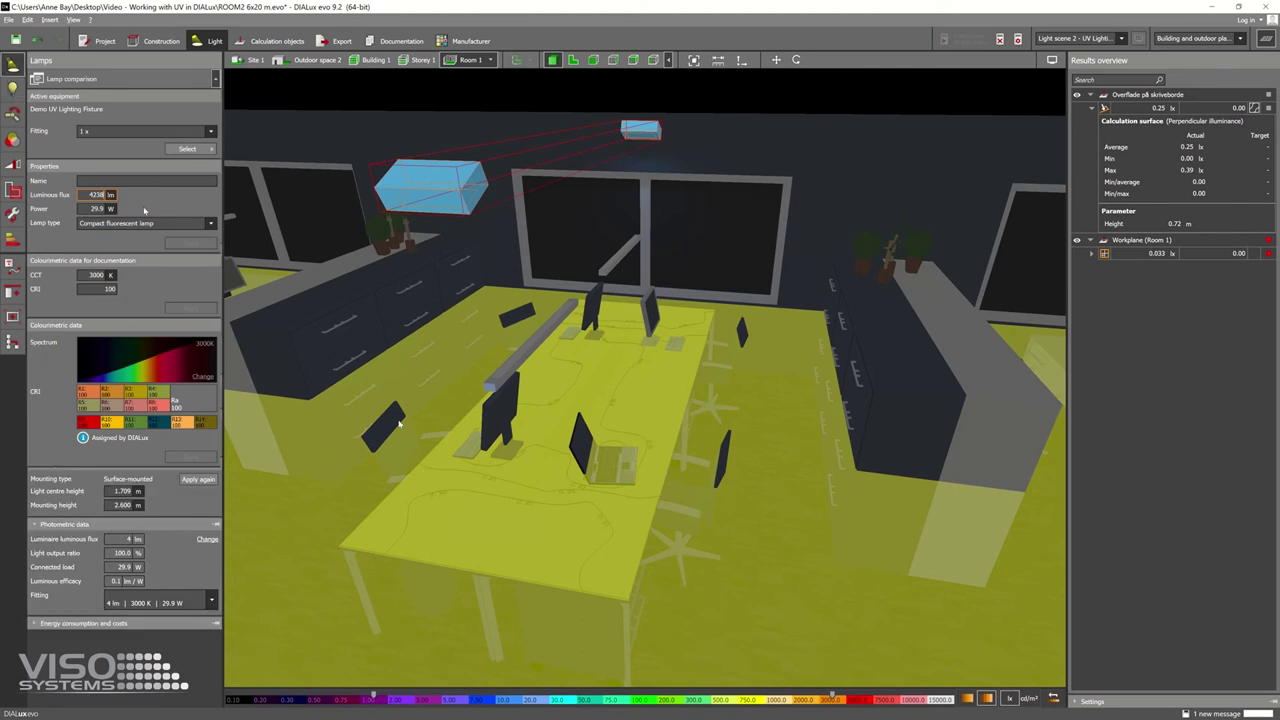
left_click(188, 243)
key("F5")
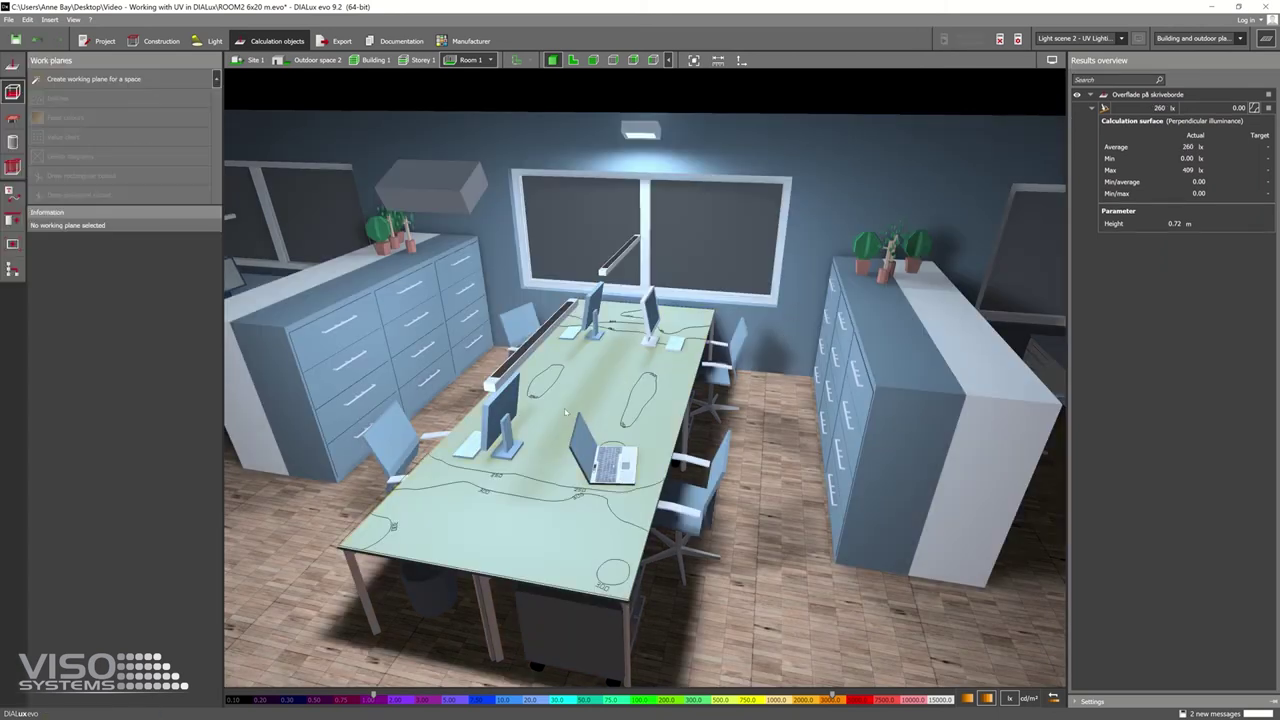
Zoom in on the desk and switch the view to false-colour rendering.
scroll(573, 413, "up", 3)
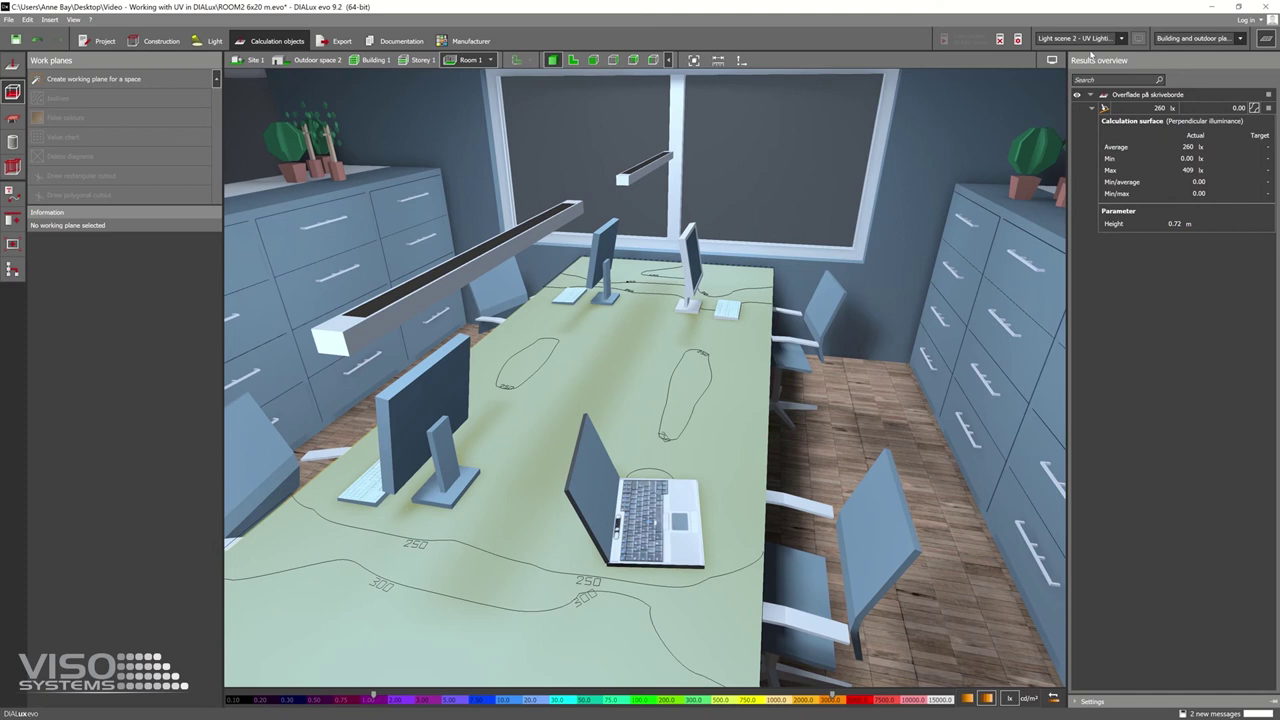
left_click(1051, 60)
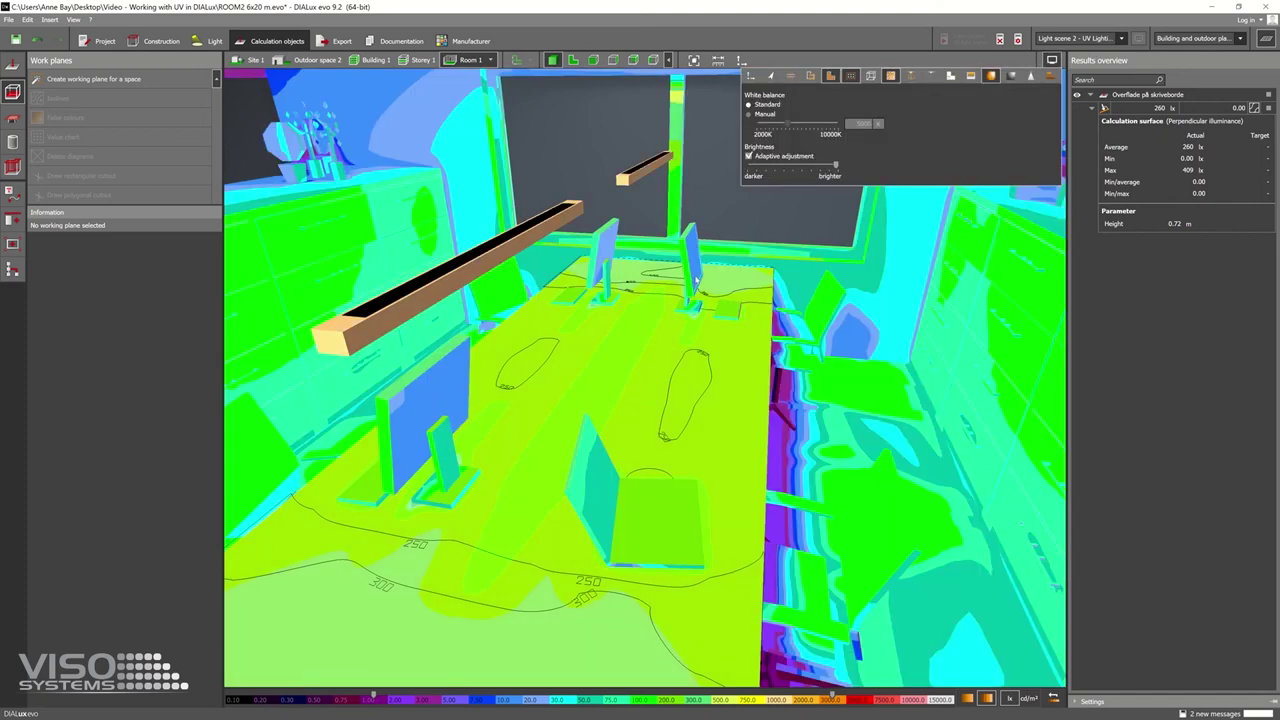
scroll(565, 465, "down", 3)
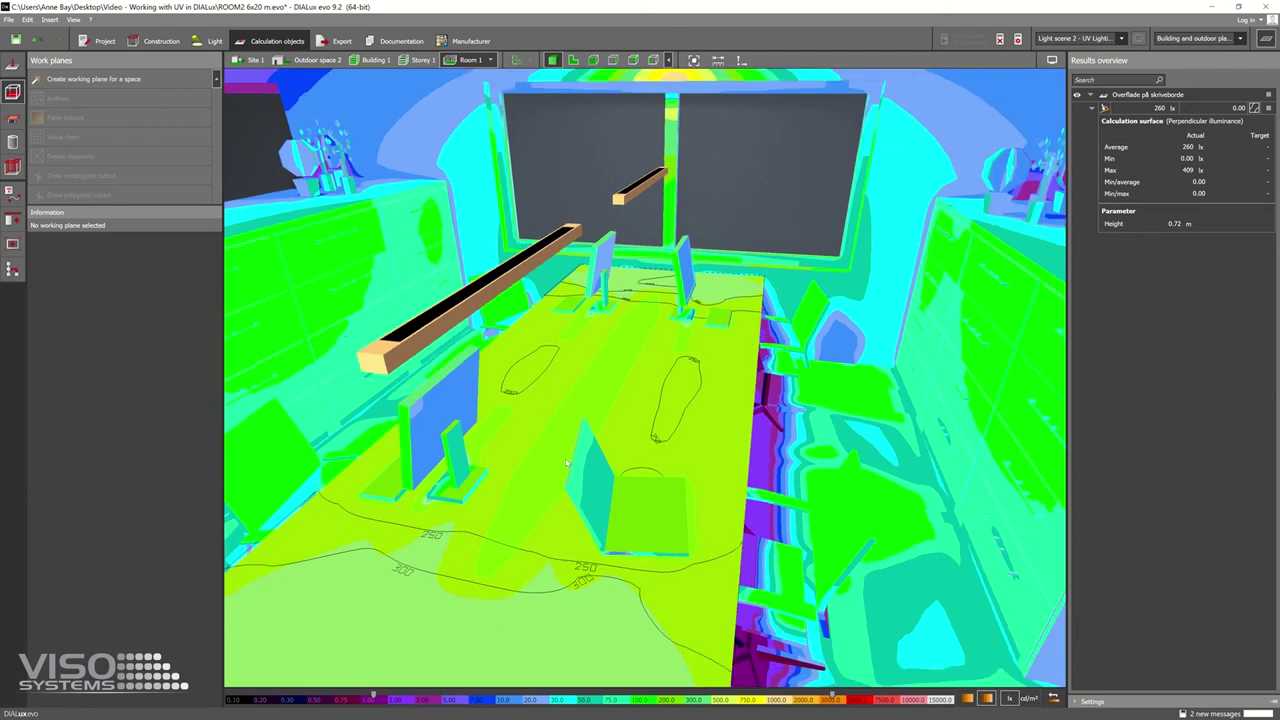
mouse_move(533, 522)
left_mouse_down()
mouse_move(512, 480)
mouse_move(558, 520)
left_mouse_up()
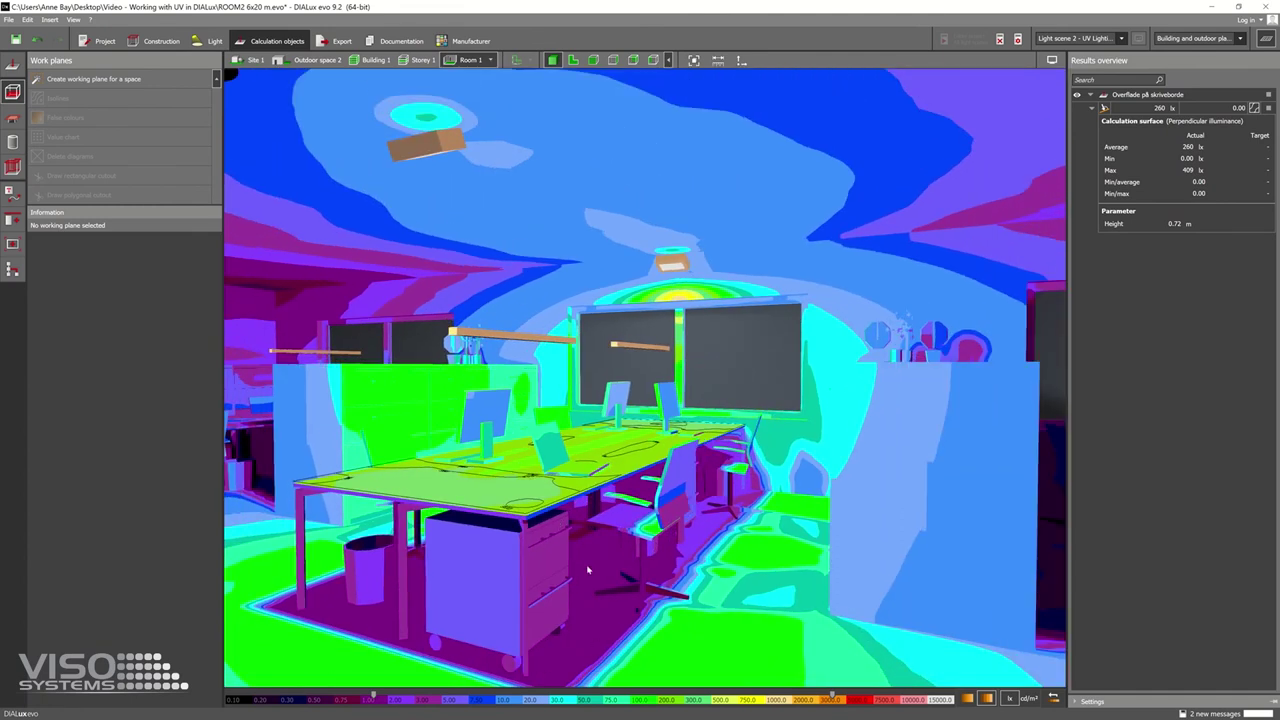
mouse_move(597, 531)
left_mouse_down()
mouse_move(621, 555)
mouse_move(716, 568)
left_mouse_up()
scroll(716, 563, "up", 2)
scroll(719, 557, "up", 1)
scroll(719, 557, "up", 1)
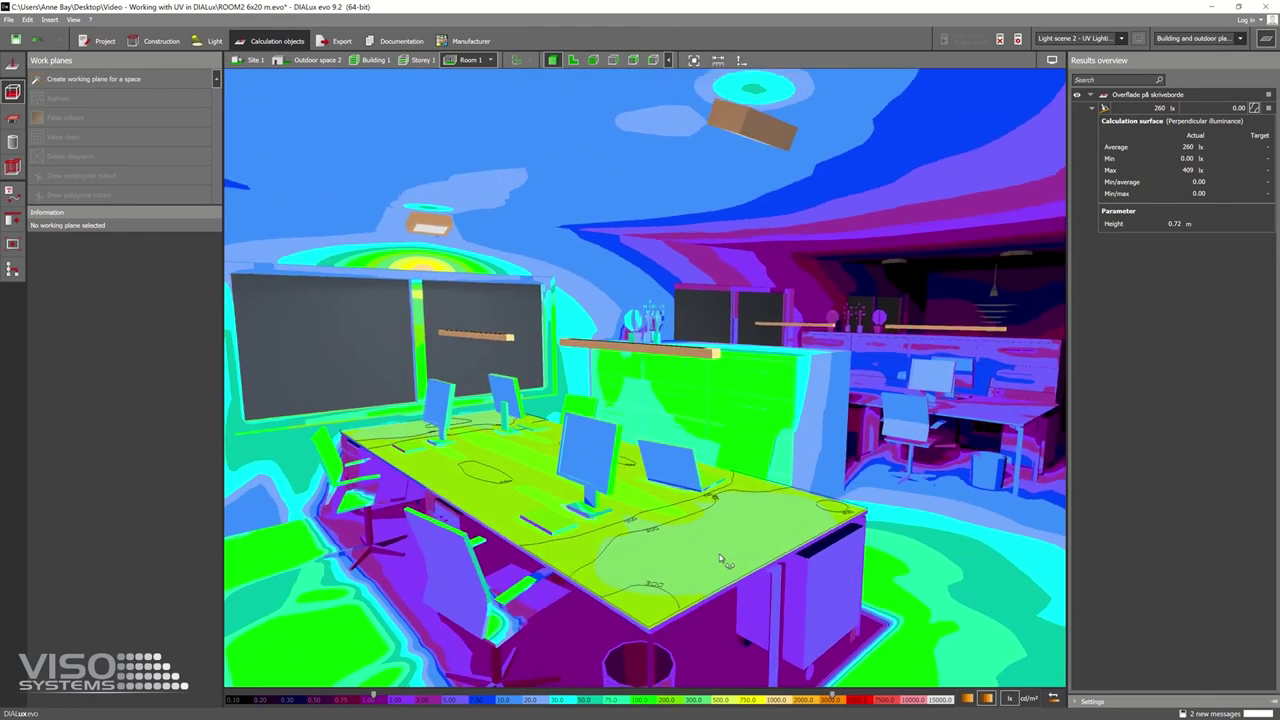
scroll(719, 554, "up", 1)
left_click_drag(719, 558, 688, 586)
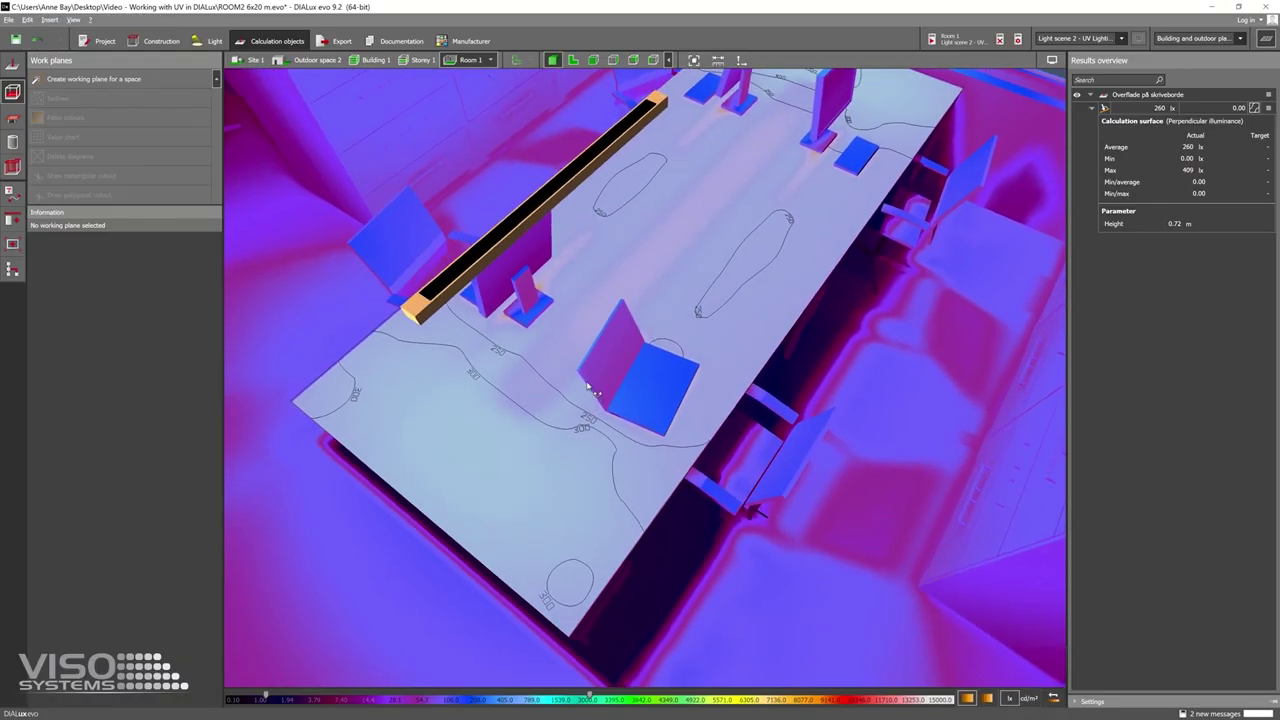
Switch the office view back to realistic rendering and orbit to look down onto the desks.
middle_click_drag(587, 385, 537, 279)
left_click(1054, 61)
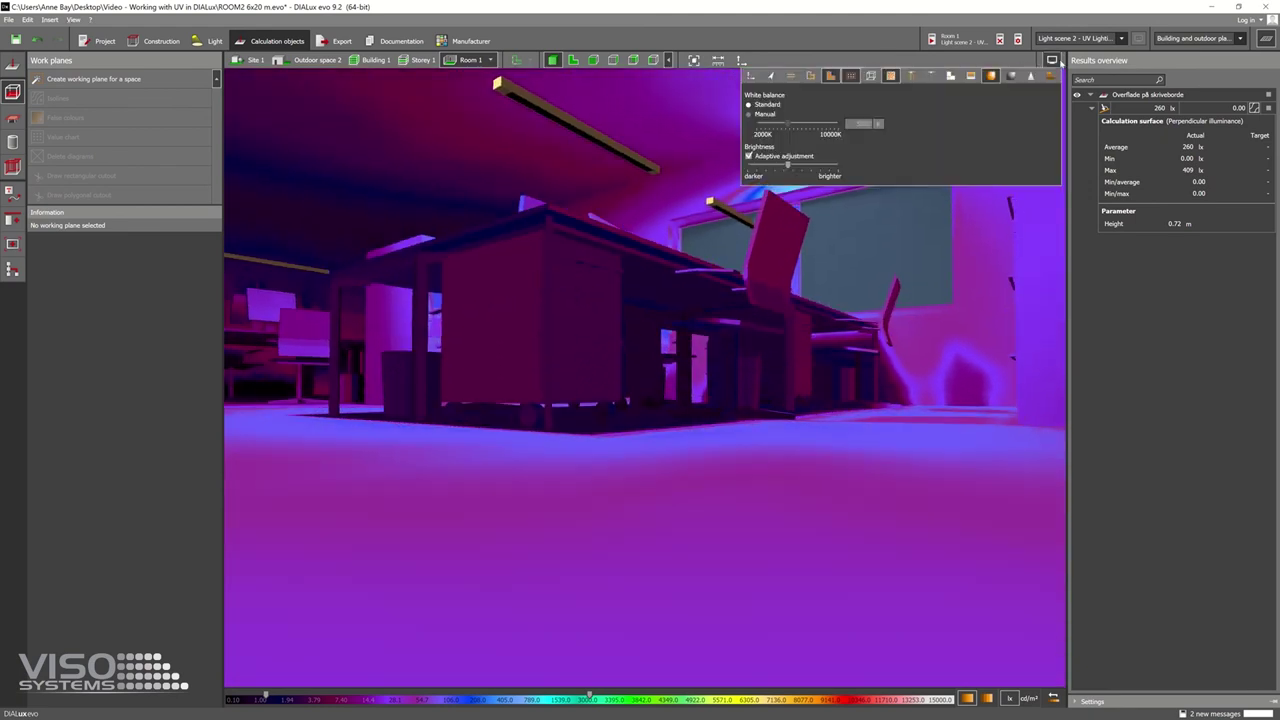
left_click(991, 78)
left_click(616, 154)
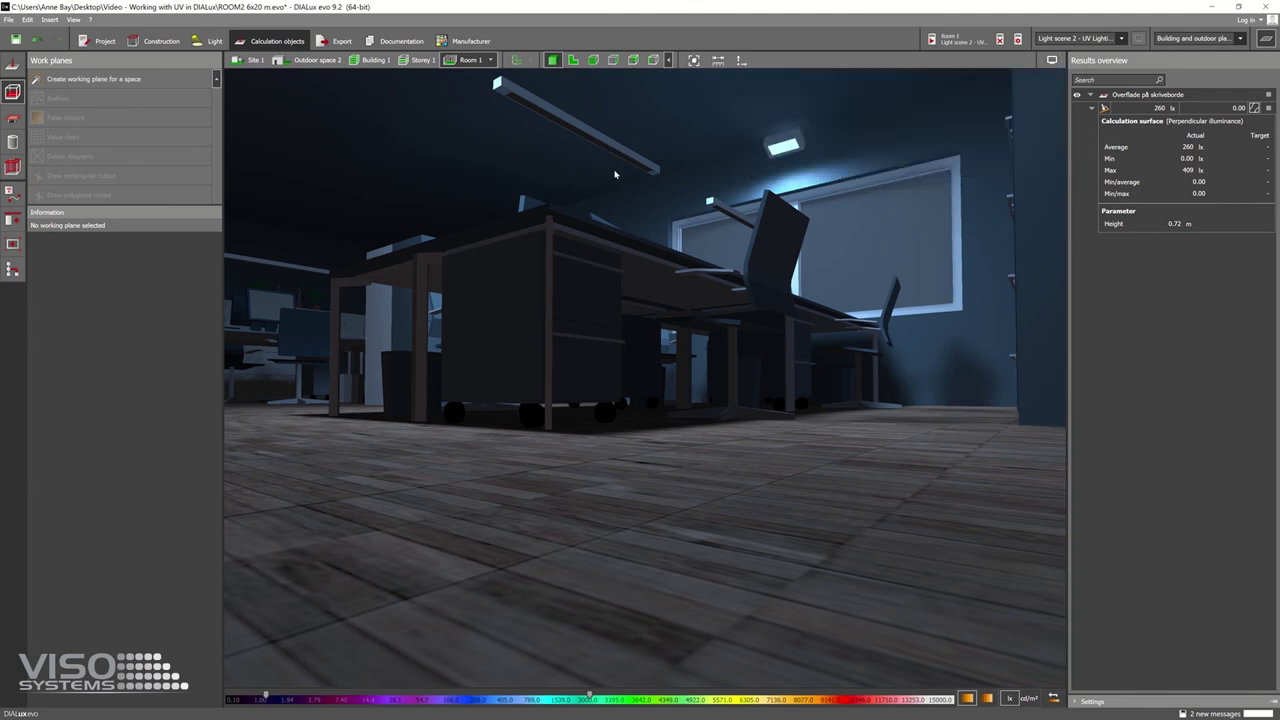
middle_click_drag(621, 195, 632, 272)
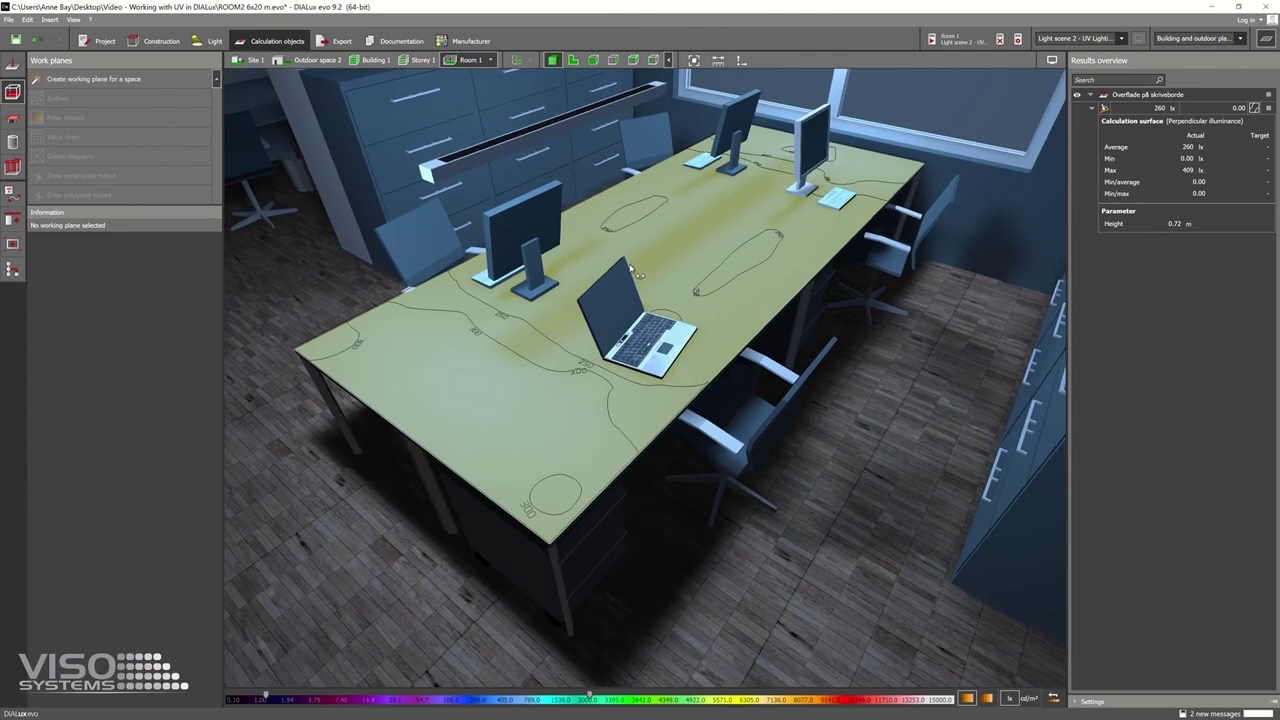